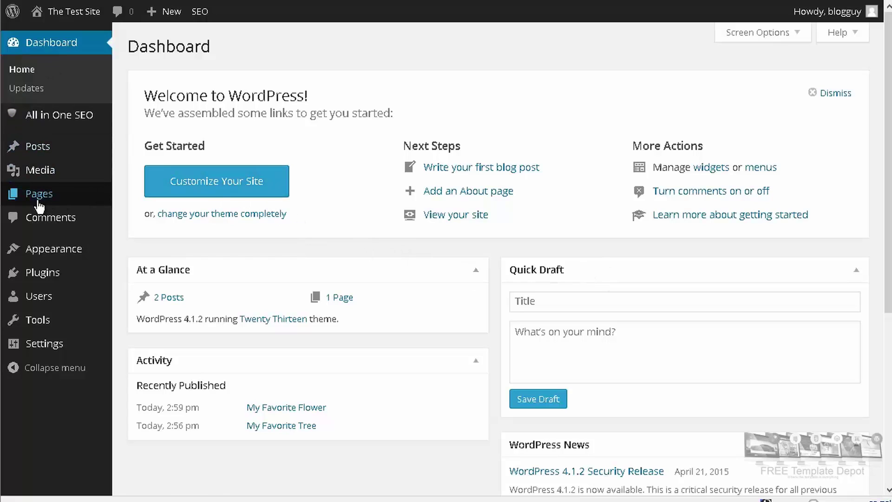
Step: Retitle the existing page My Home Page as "All About Plants and Trees" and update it
{"action": "mouse_move", "coordinate": [39, 205]}
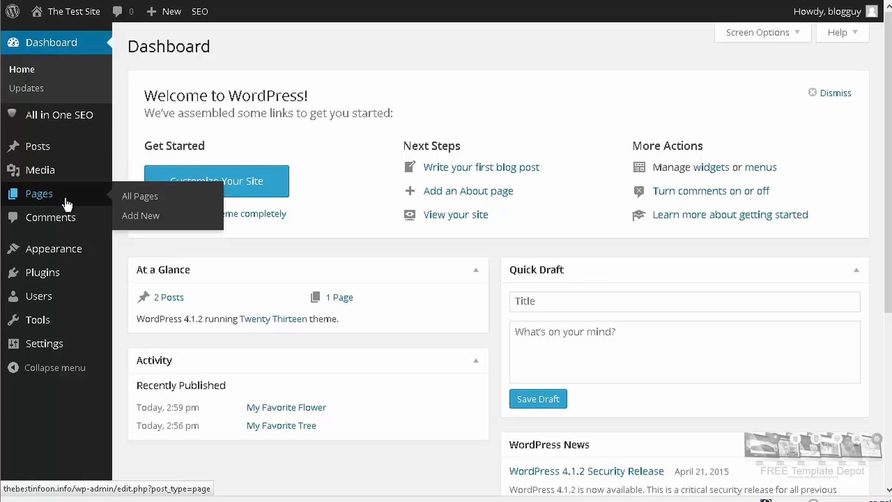
{"action": "left_click", "coordinate": [150, 200]}
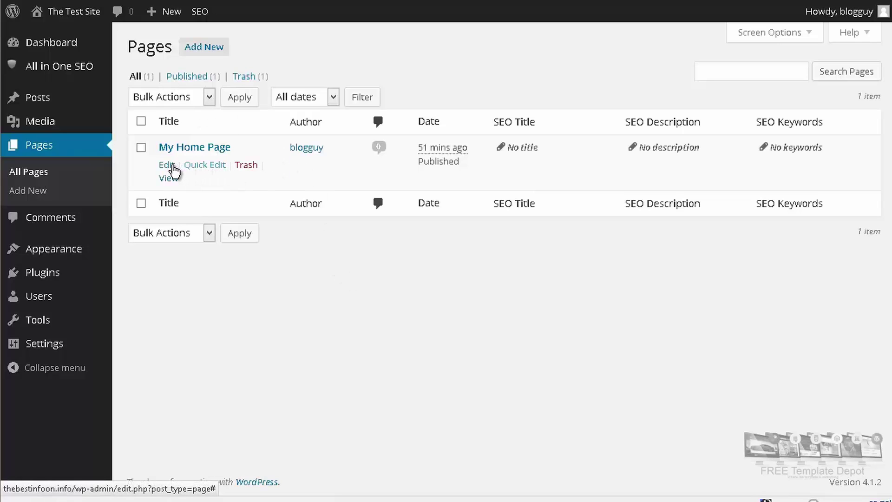
{"action": "left_click", "coordinate": [173, 167]}
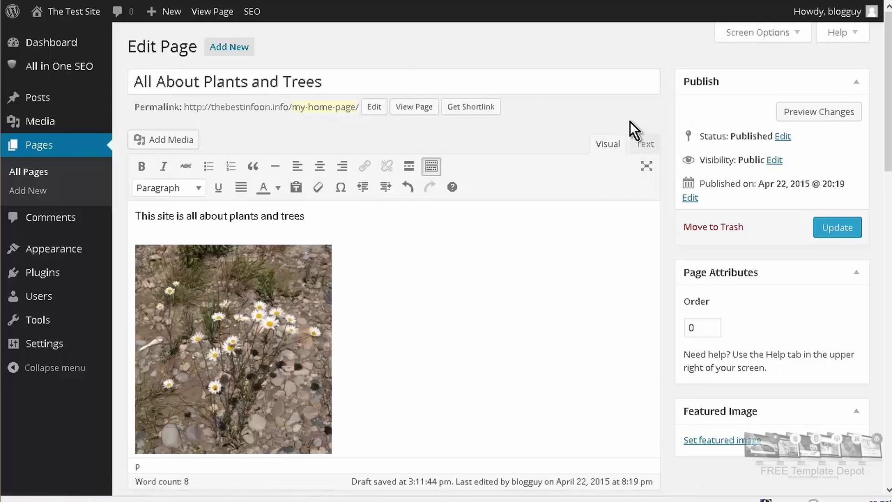
{"action": "left_click", "coordinate": [842, 233]}
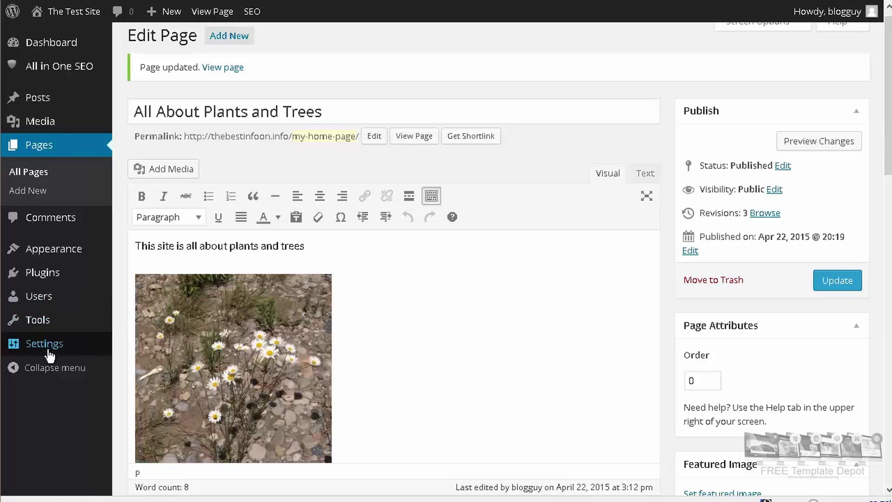
Step: Set the site's front page to the static page "All About Plants and Trees" in the reading settings and save the changes
{"action": "mouse_move", "coordinate": [48, 346]}
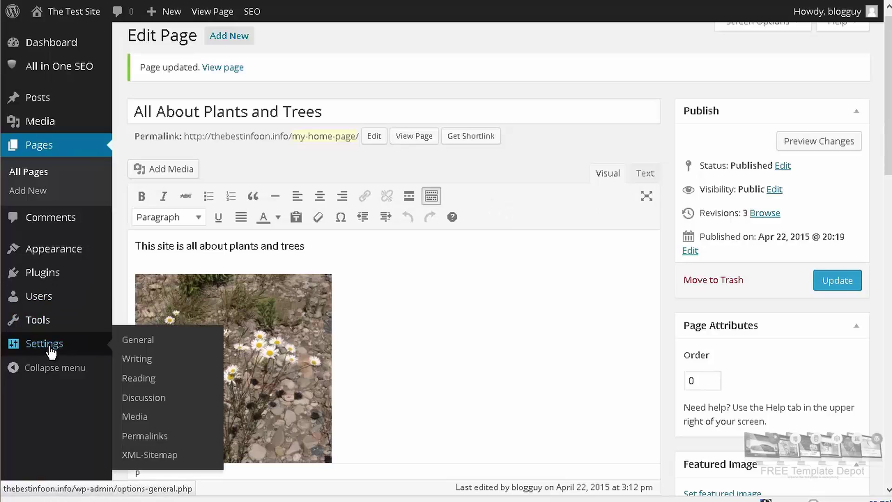
{"action": "left_click", "coordinate": [148, 382]}
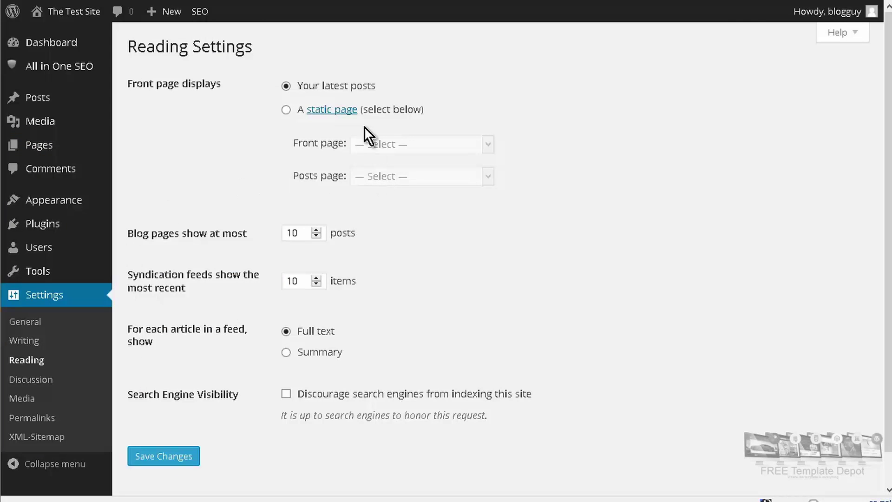
{"action": "left_click", "coordinate": [286, 110]}
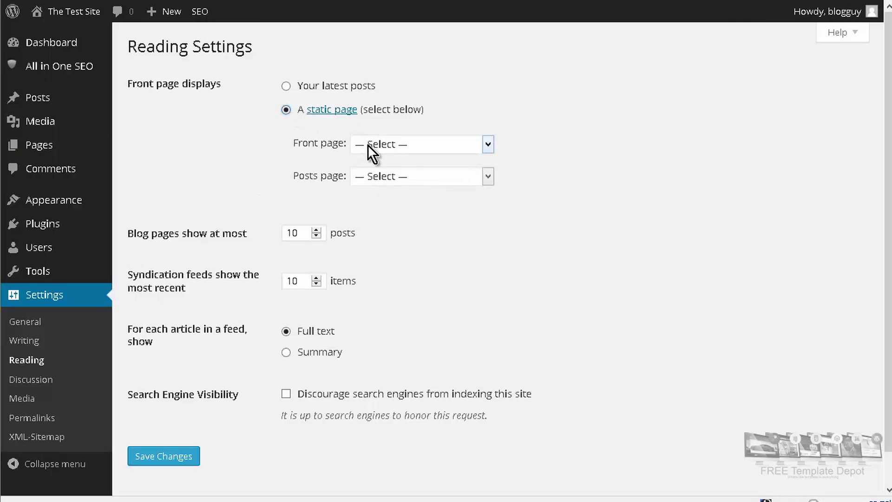
{"action": "left_click", "coordinate": [407, 145]}
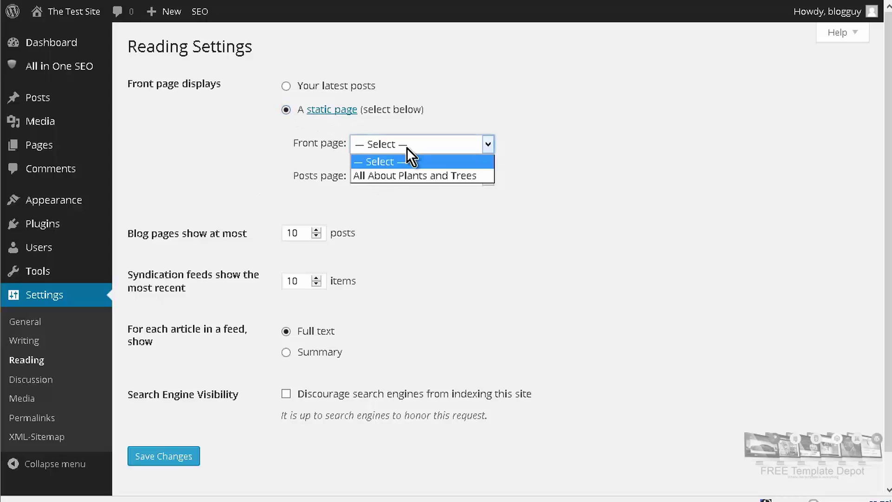
{"action": "left_click", "coordinate": [408, 174]}
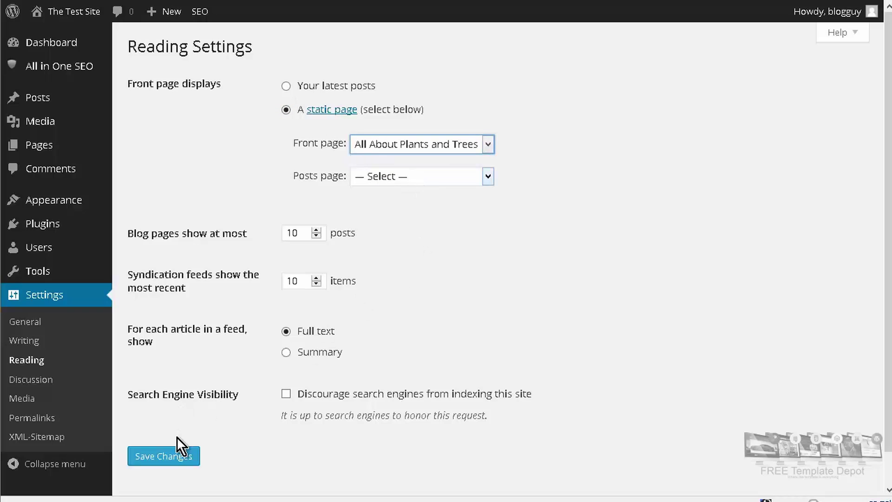
{"action": "left_click", "coordinate": [179, 457]}
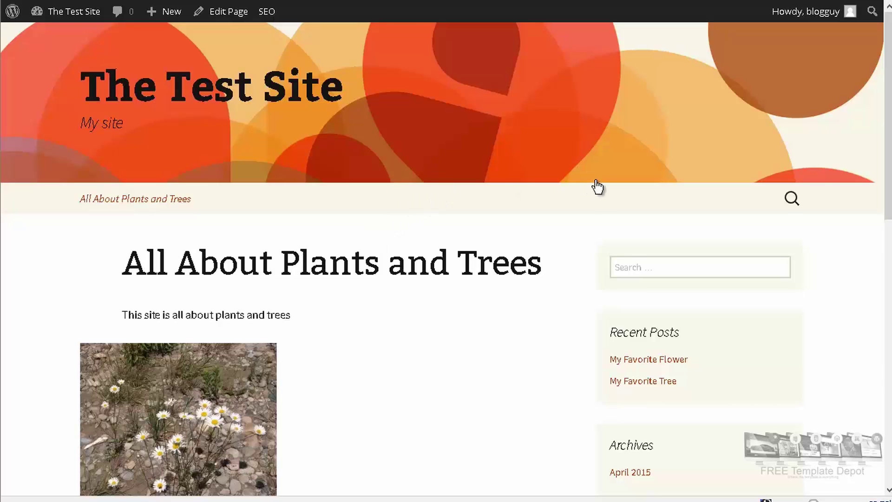
Step: Examine the live site's front page, including its content and the sidebar sections
{"action": "scroll", "coordinate": [597, 186], "scroll_direction": "down", "scroll_amount": 2}
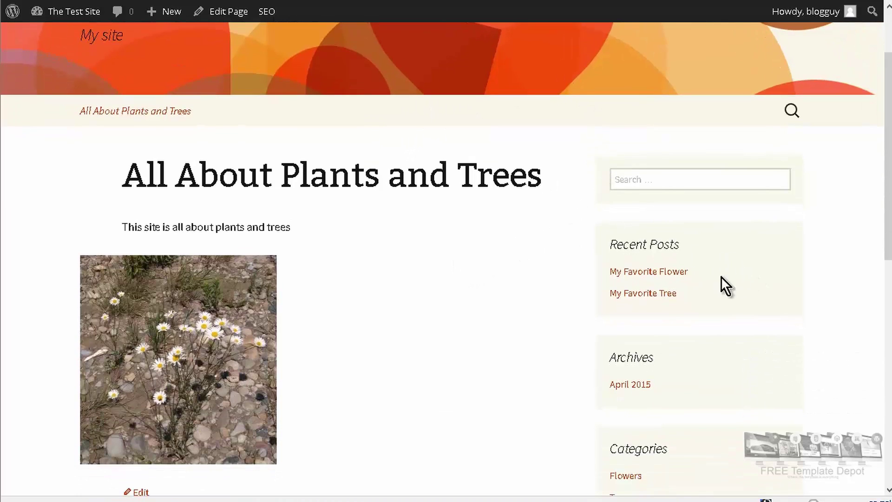
{"action": "scroll", "coordinate": [433, 216], "scroll_direction": "down", "scroll_amount": 2}
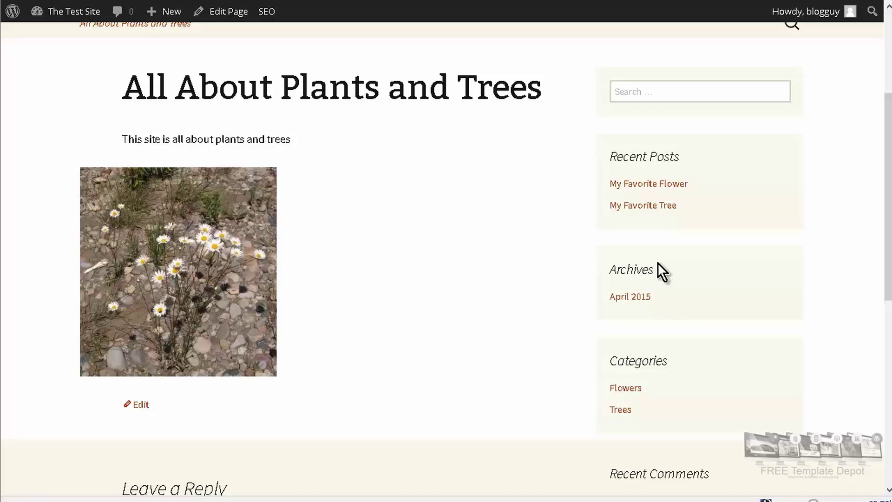
{"action": "scroll", "coordinate": [377, 258], "scroll_direction": "up", "scroll_amount": 4}
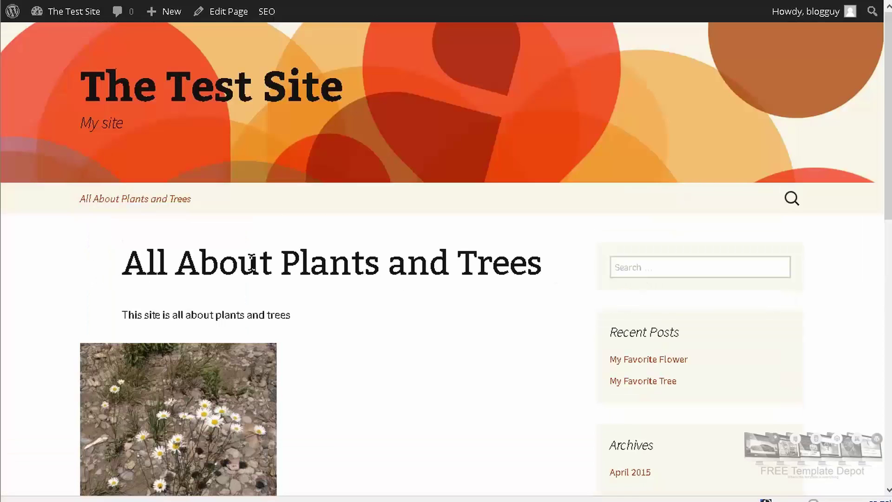
{"action": "scroll", "coordinate": [436, 235], "scroll_direction": "down", "scroll_amount": 2}
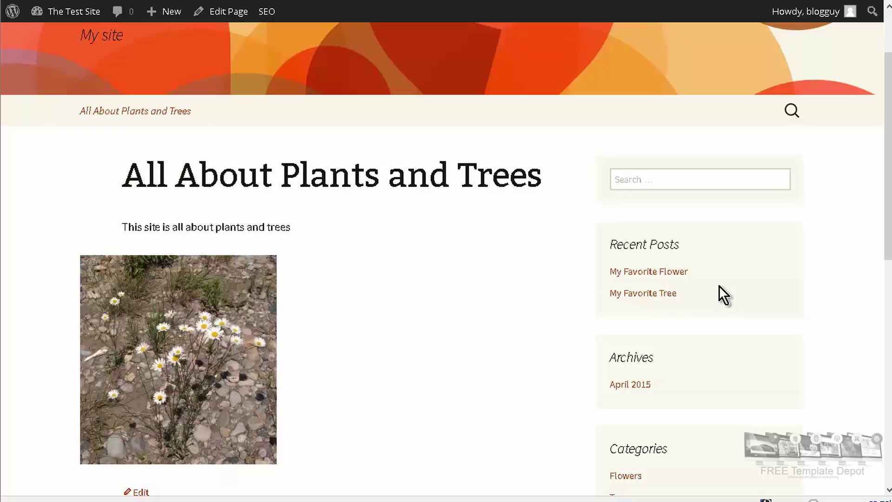
{"action": "scroll", "coordinate": [652, 251], "scroll_direction": "up", "scroll_amount": 1}
{"action": "scroll", "coordinate": [652, 251], "scroll_direction": "up", "scroll_amount": 2}
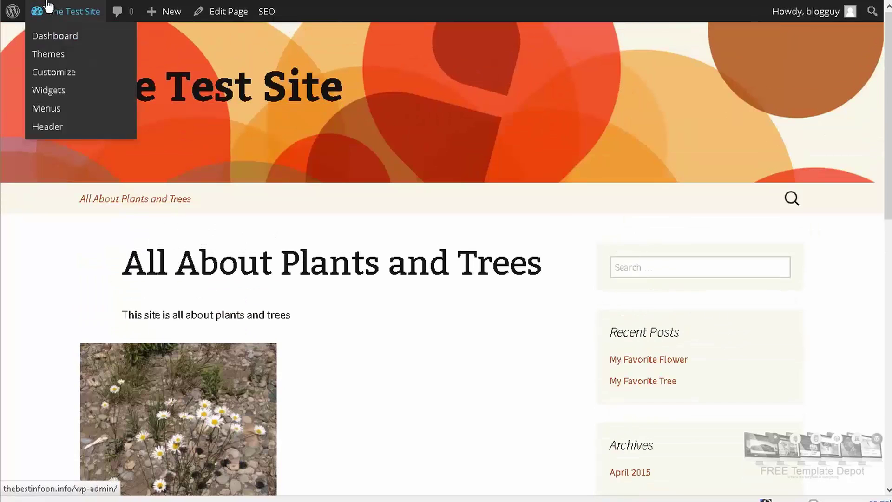
Step: Add a new page titled "Shade Trees, Flowering Trees, And Evergreen Trees For Landscape Specimen Growing" with the shade tree article as its body
{"action": "left_click", "coordinate": [48, 34]}
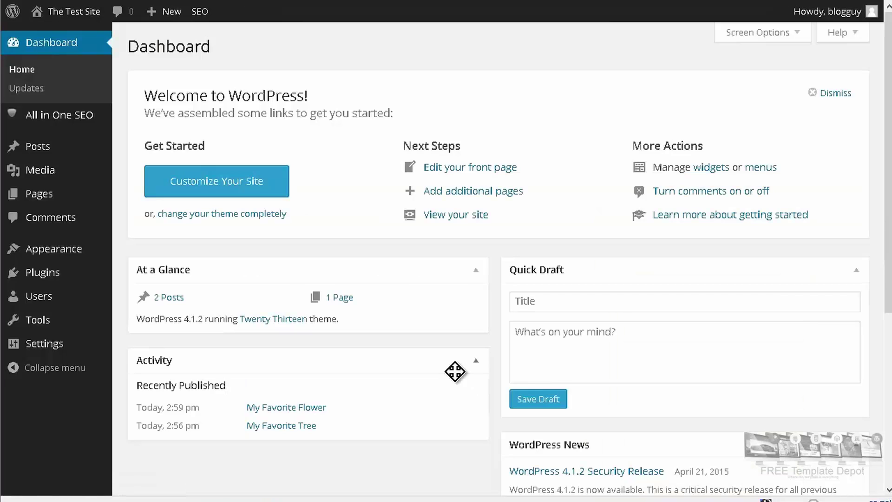
{"action": "mouse_move", "coordinate": [34, 198]}
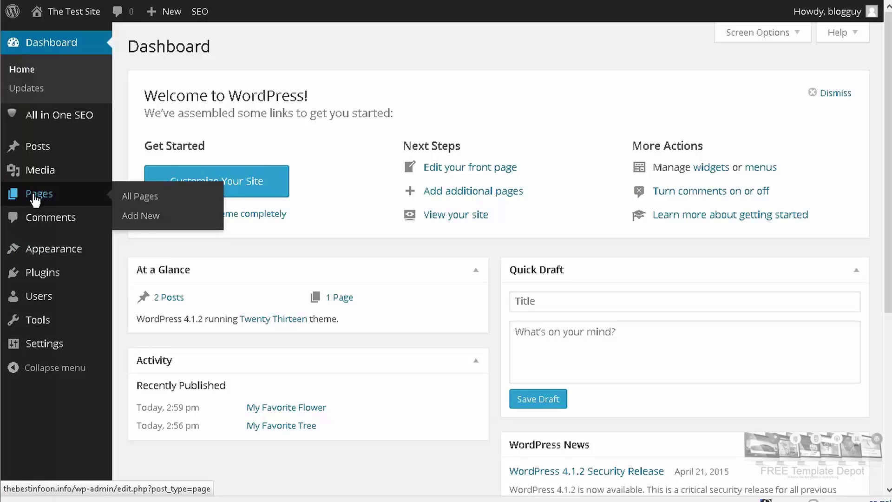
{"action": "left_click", "coordinate": [143, 217]}
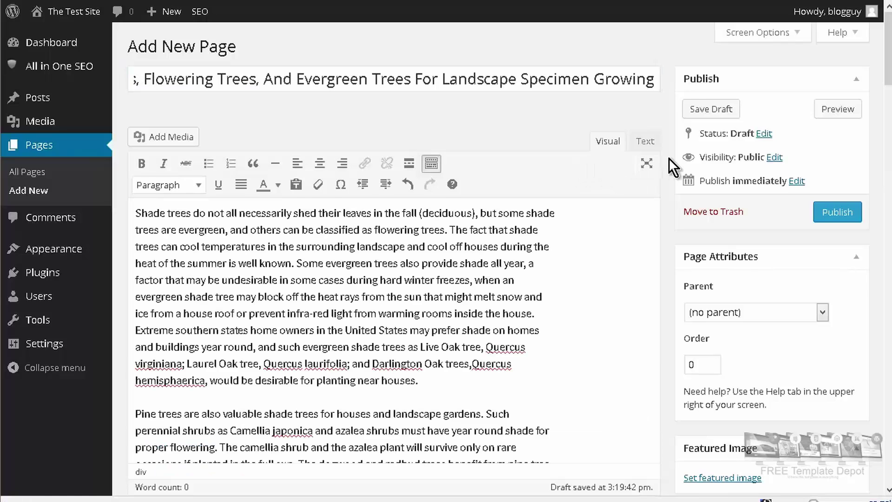
Step: Review the shade trees page's article text, discussion options and SEO fields, and publish the page
{"action": "scroll", "coordinate": [668, 158], "scroll_direction": "down", "scroll_amount": 8}
{"action": "scroll", "coordinate": [668, 173], "scroll_direction": "down", "scroll_amount": 1}
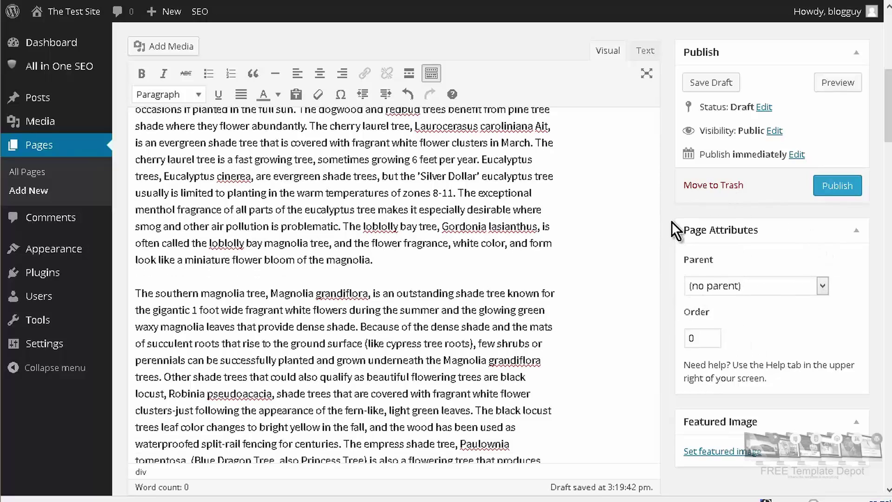
{"action": "scroll", "coordinate": [670, 221], "scroll_direction": "down", "scroll_amount": 8}
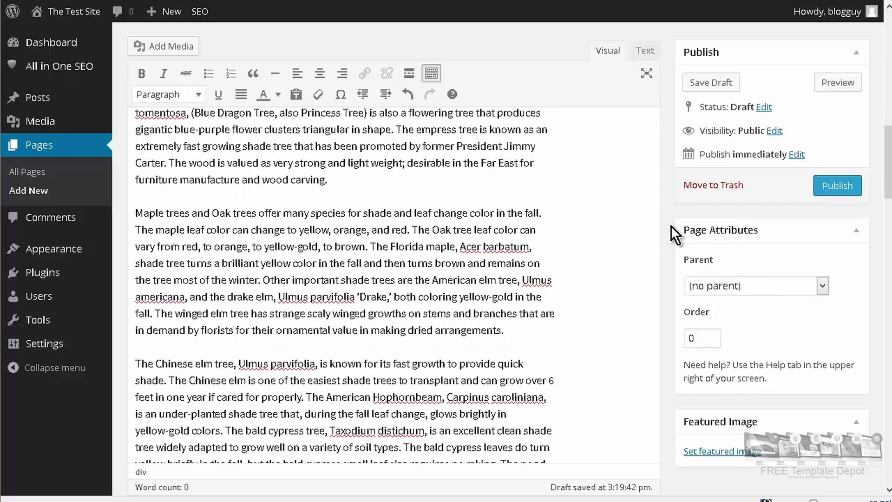
{"action": "scroll", "coordinate": [659, 237], "scroll_direction": "down", "scroll_amount": 15}
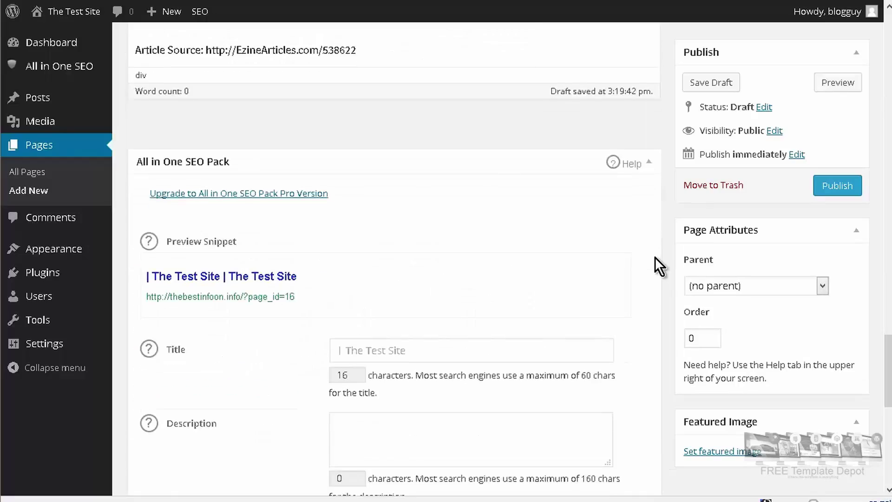
{"action": "scroll", "coordinate": [654, 257], "scroll_direction": "down", "scroll_amount": 9}
{"action": "scroll", "coordinate": [392, 167], "scroll_direction": "up", "scroll_amount": 4}
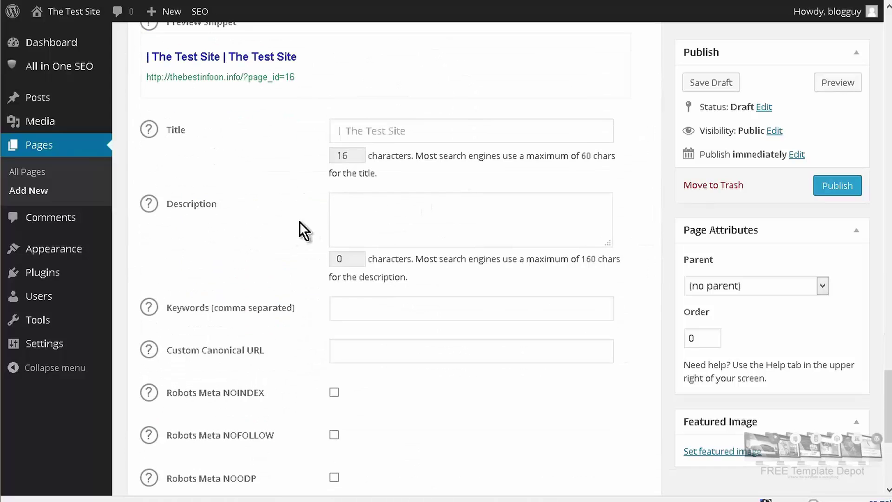
{"action": "scroll", "coordinate": [302, 226], "scroll_direction": "down", "scroll_amount": 5}
{"action": "scroll", "coordinate": [489, 180], "scroll_direction": "up", "scroll_amount": 12}
{"action": "scroll", "coordinate": [490, 180], "scroll_direction": "up", "scroll_amount": 1}
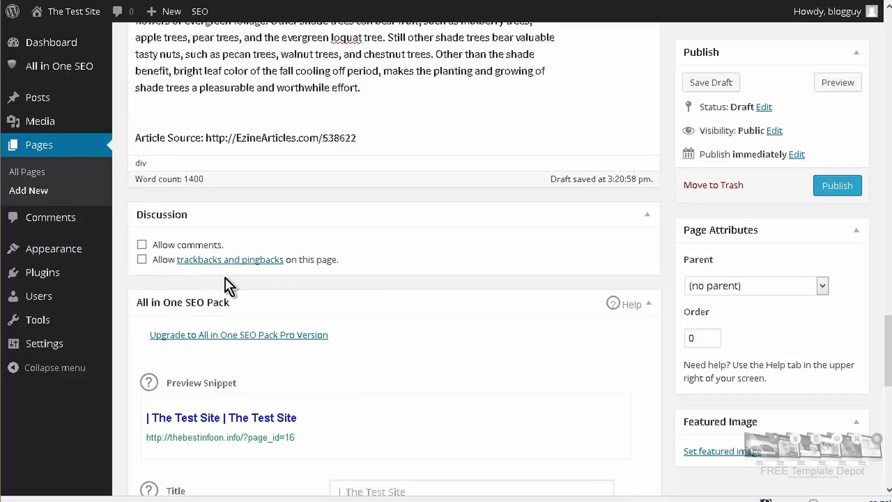
{"action": "left_click", "coordinate": [845, 186]}
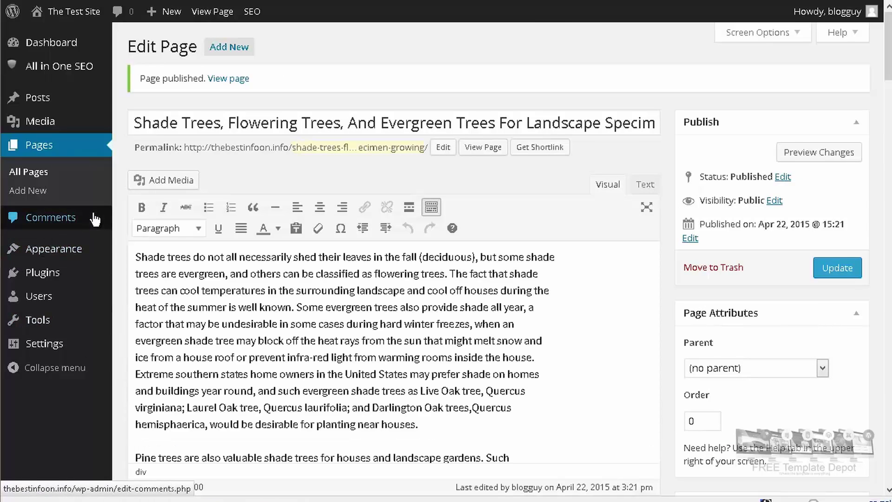
Step: Add and publish a new page titled "Getting To Know What Flowers Are Seasonal And What Are Not" containing the seasonal flowers article
{"action": "left_click", "coordinate": [38, 191]}
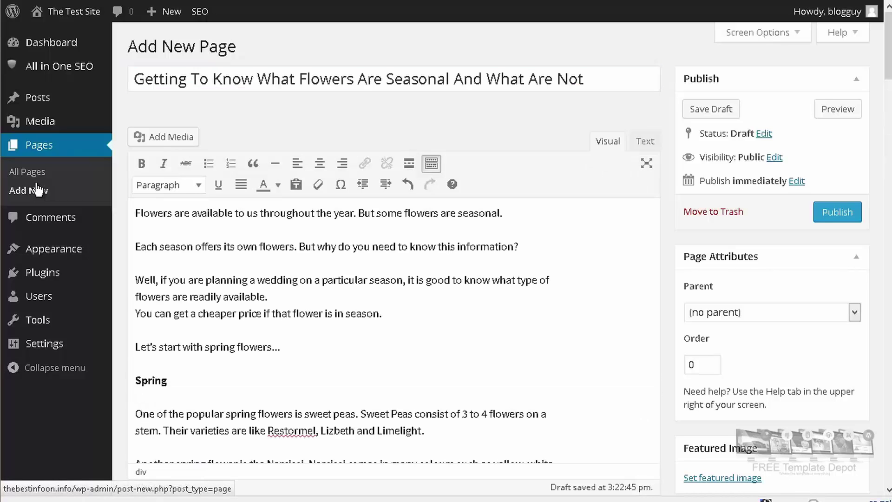
{"action": "scroll", "coordinate": [37, 190], "scroll_direction": "down", "scroll_amount": 15}
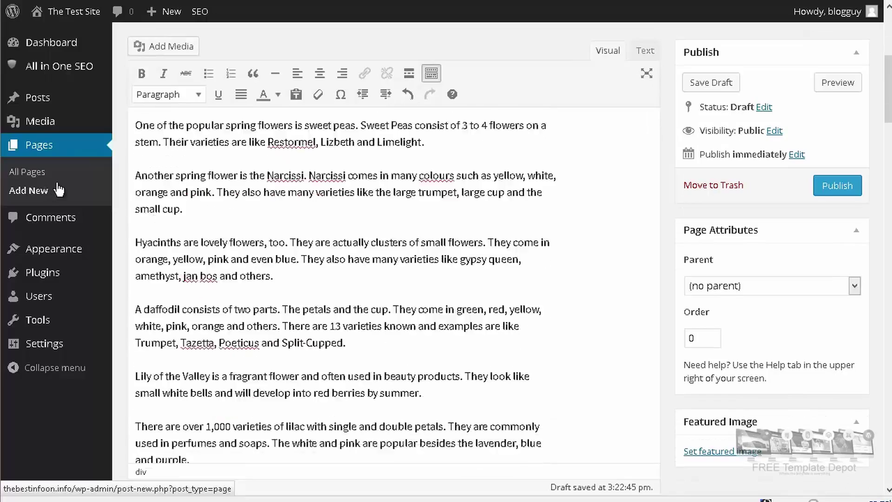
{"action": "scroll", "coordinate": [59, 193], "scroll_direction": "down", "scroll_amount": 15}
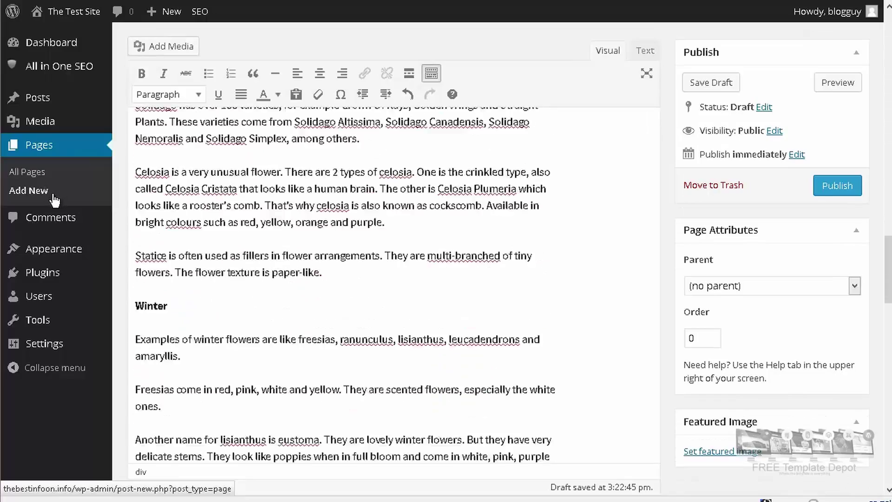
{"action": "scroll", "coordinate": [55, 201], "scroll_direction": "down", "scroll_amount": 15}
{"action": "scroll", "coordinate": [54, 199], "scroll_direction": "up", "scroll_amount": 8}
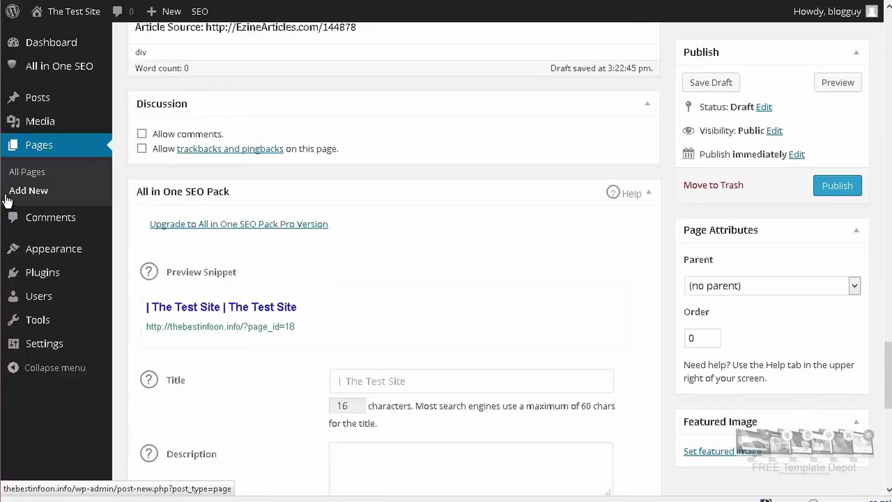
{"action": "scroll", "coordinate": [27, 200], "scroll_direction": "down", "scroll_amount": 2}
{"action": "scroll", "coordinate": [5, 201], "scroll_direction": "down", "scroll_amount": 1}
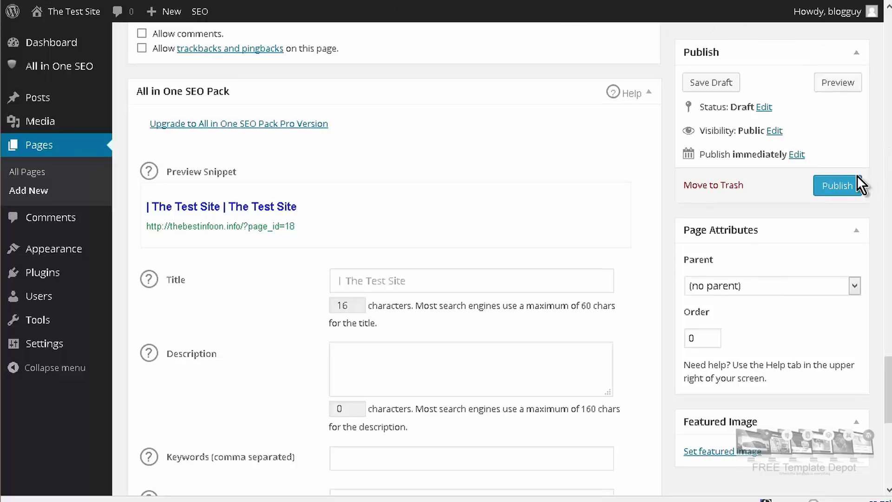
{"action": "left_click", "coordinate": [835, 183]}
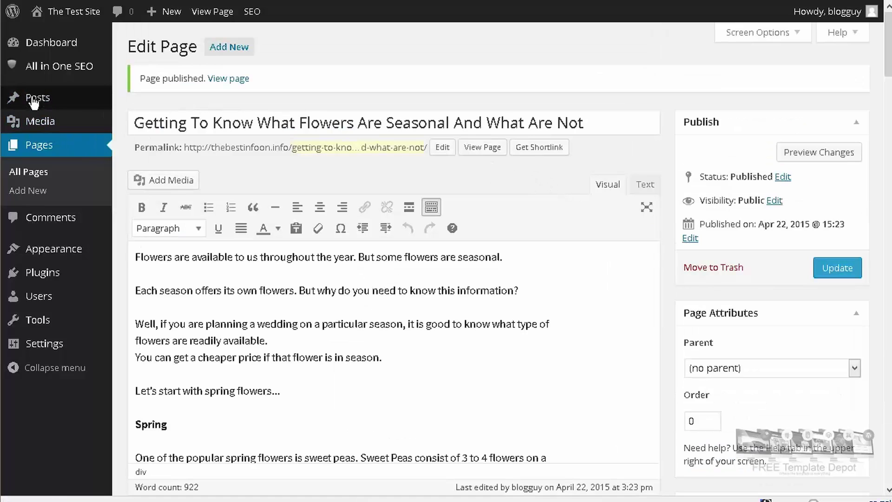
Step: Open the site's widget settings and expand the Secondary Widget Area to show its widgets
{"action": "mouse_move", "coordinate": [32, 109]}
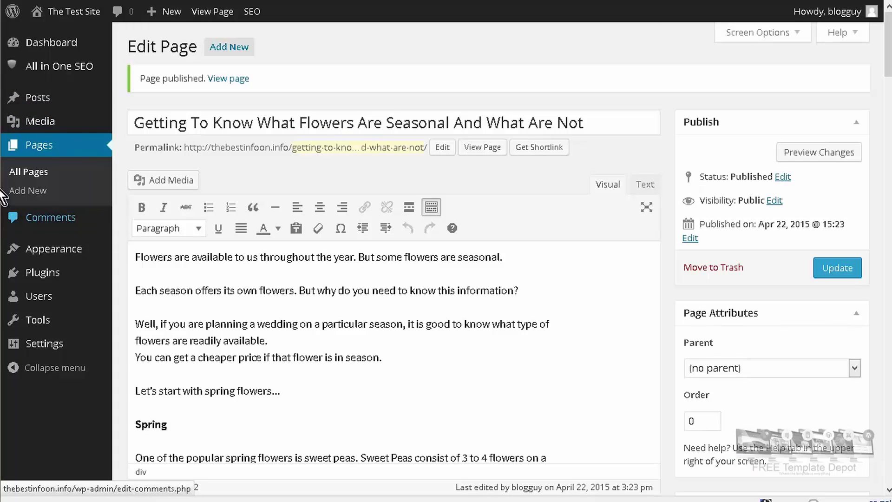
{"action": "mouse_move", "coordinate": [51, 250]}
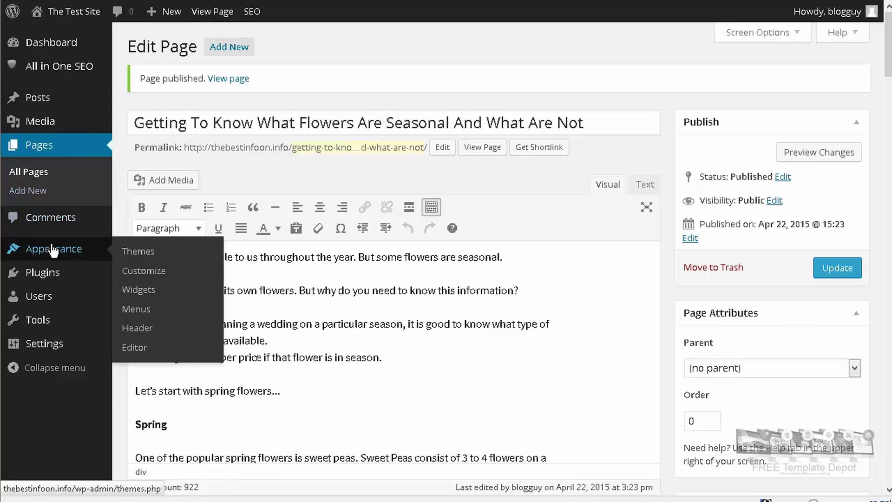
{"action": "left_click", "coordinate": [141, 291]}
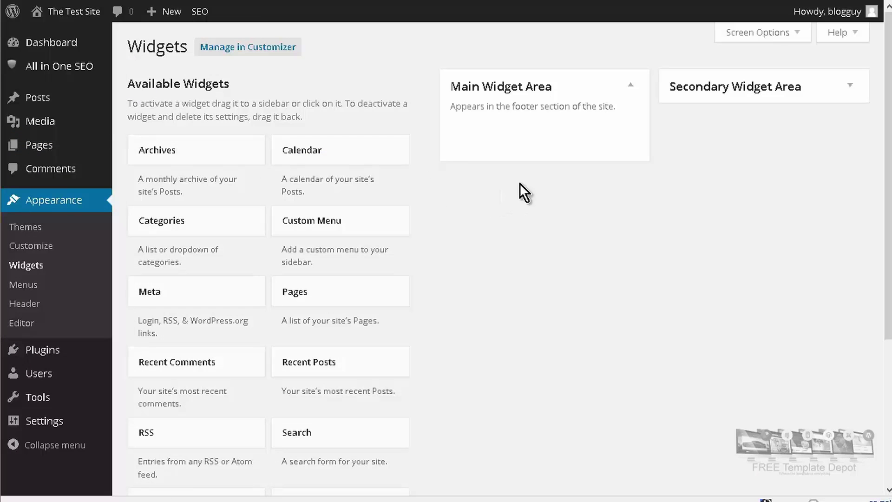
{"action": "left_click", "coordinate": [849, 86]}
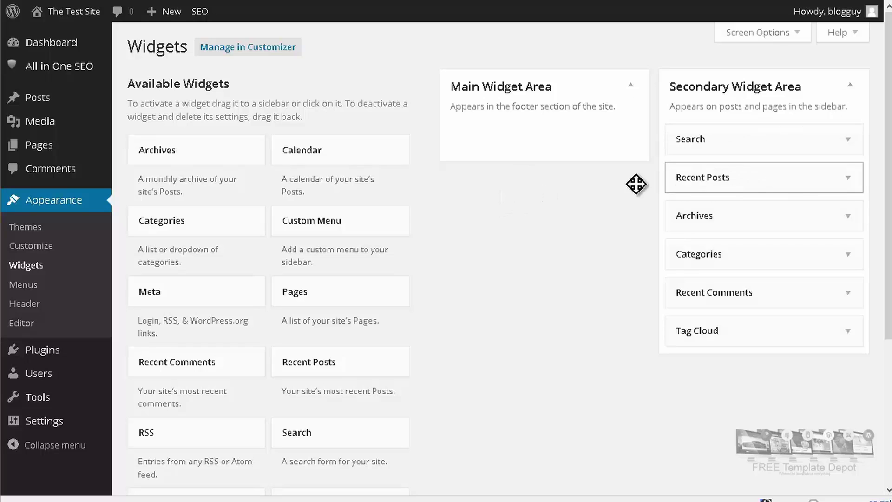
{"action": "left_click_drag", "start_coordinate": [635, 184], "coordinate": [702, 207]}
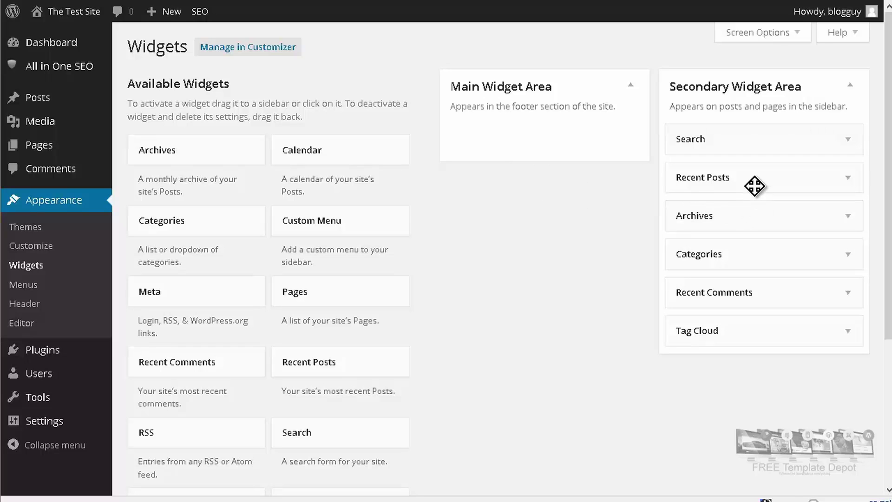
Step: Remove the Recent Posts, Archives, Categories, Recent Comments and Tag Cloud widgets from the Secondary Widget Area, keeping Search
{"action": "left_click_drag", "start_coordinate": [699, 182], "coordinate": [316, 188]}
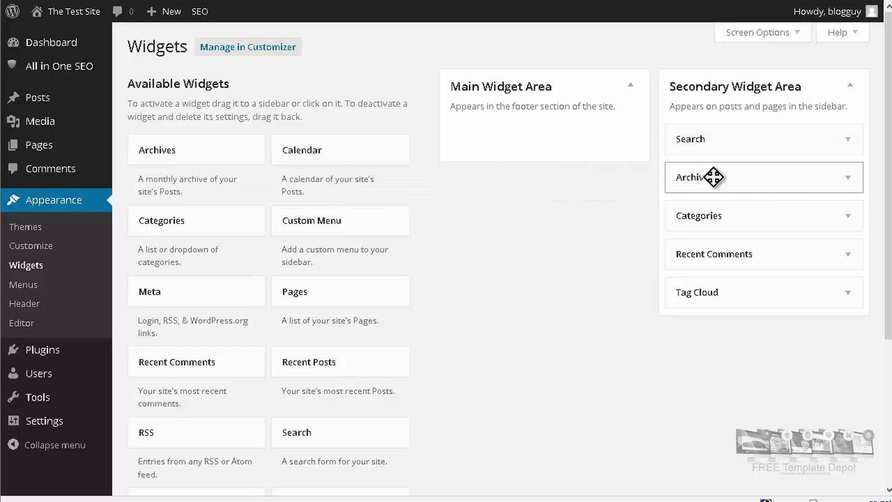
{"action": "left_click_drag", "start_coordinate": [687, 178], "coordinate": [220, 183]}
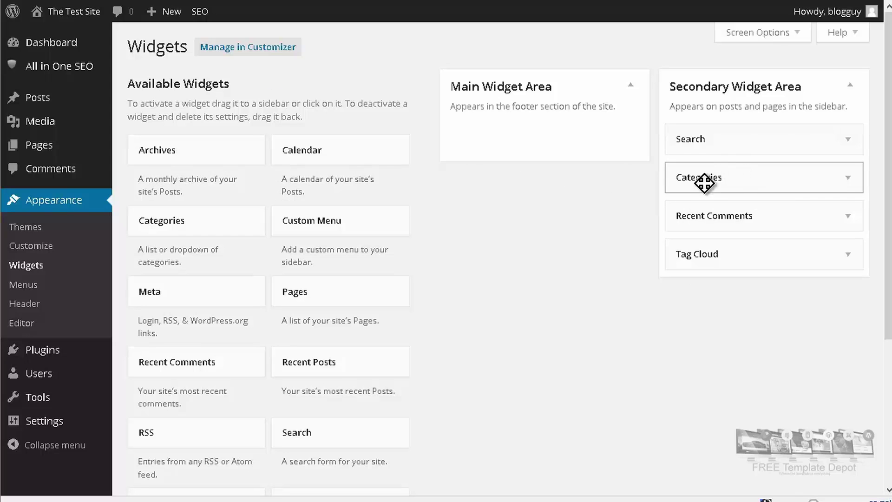
{"action": "left_click_drag", "start_coordinate": [697, 177], "coordinate": [195, 188]}
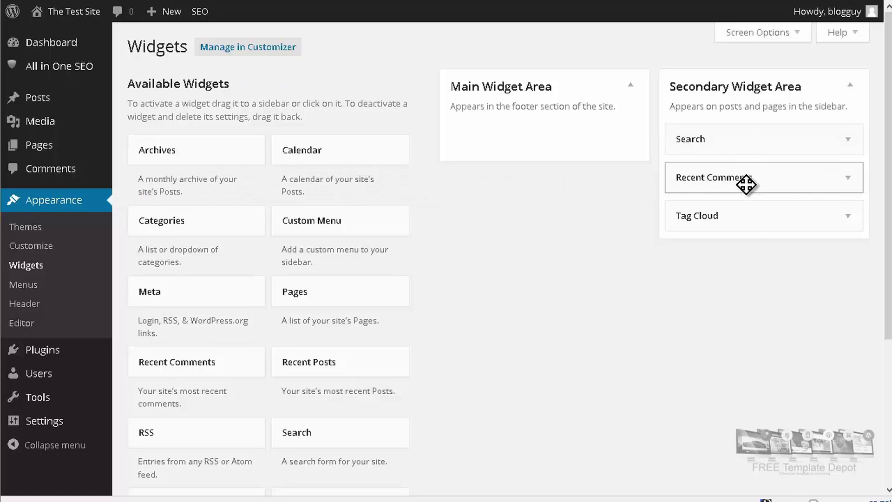
{"action": "left_click_drag", "start_coordinate": [746, 185], "coordinate": [86, 186]}
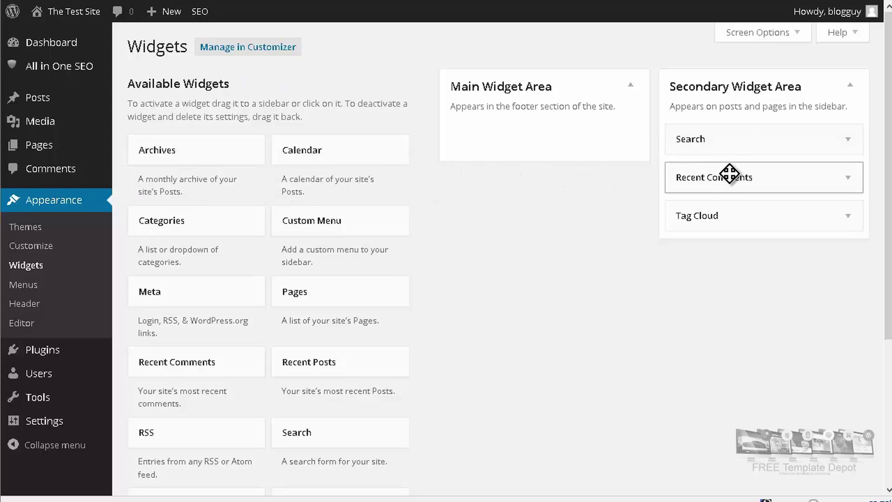
{"action": "left_click_drag", "start_coordinate": [585, 189], "coordinate": [396, 179]}
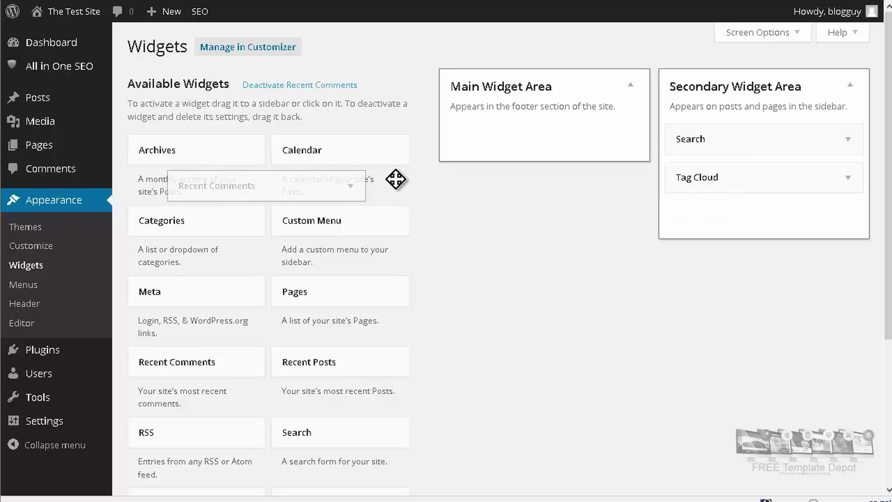
{"action": "left_click_drag", "start_coordinate": [745, 173], "coordinate": [200, 191]}
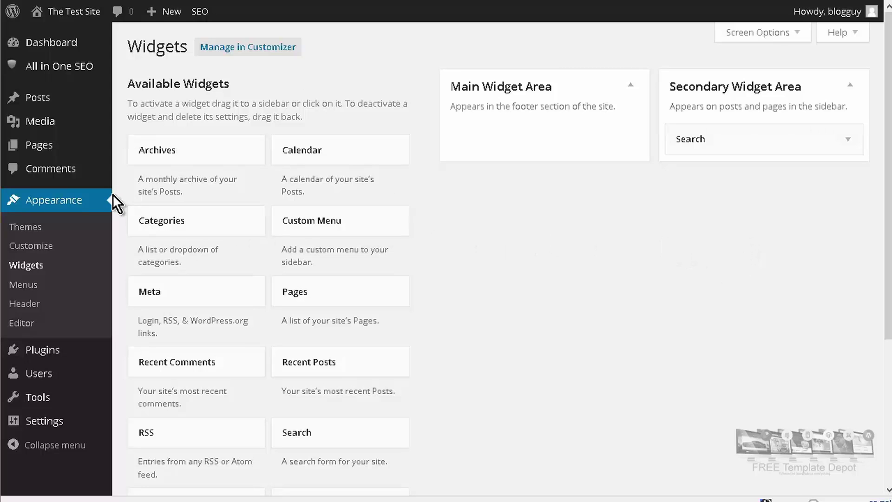
Step: Add a Pages widget below Search in the Secondary Widget Area, title it "Navigation", keep sorting by Page title and save it
{"action": "scroll", "coordinate": [373, 216], "scroll_direction": "down", "scroll_amount": 2}
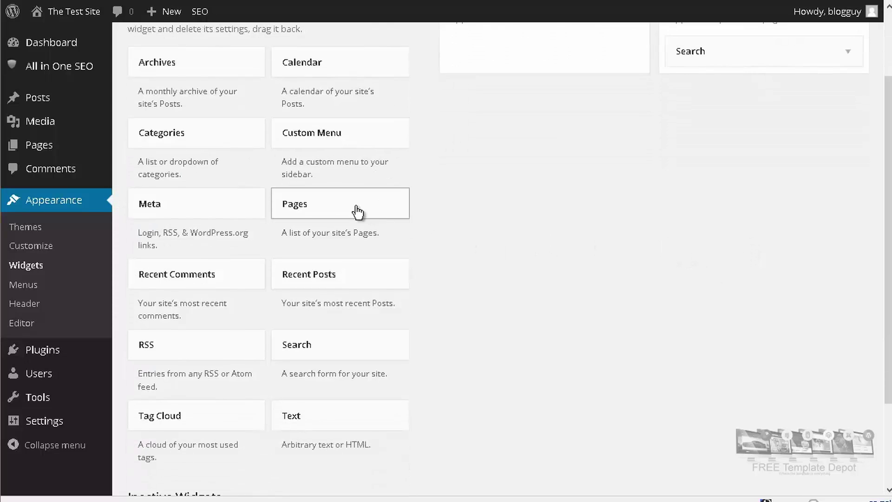
{"action": "left_click_drag", "start_coordinate": [512, 223], "coordinate": [706, 160]}
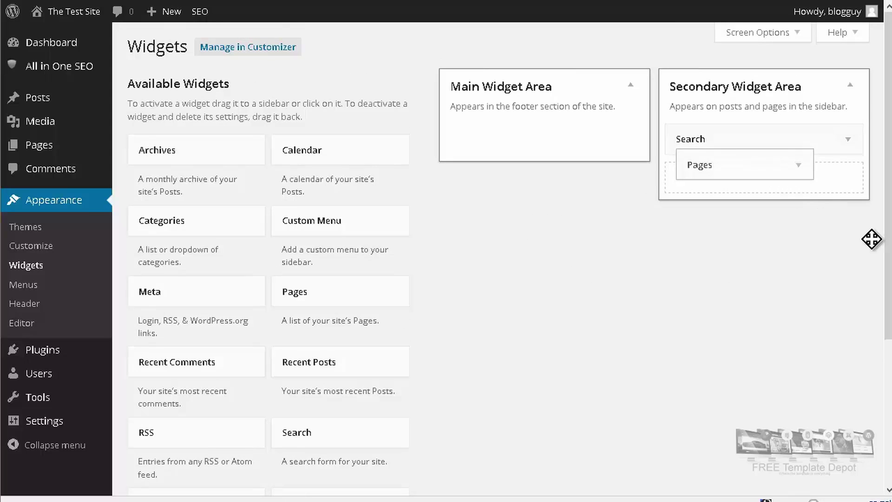
{"action": "left_click_drag", "start_coordinate": [871, 239], "coordinate": [843, 264]}
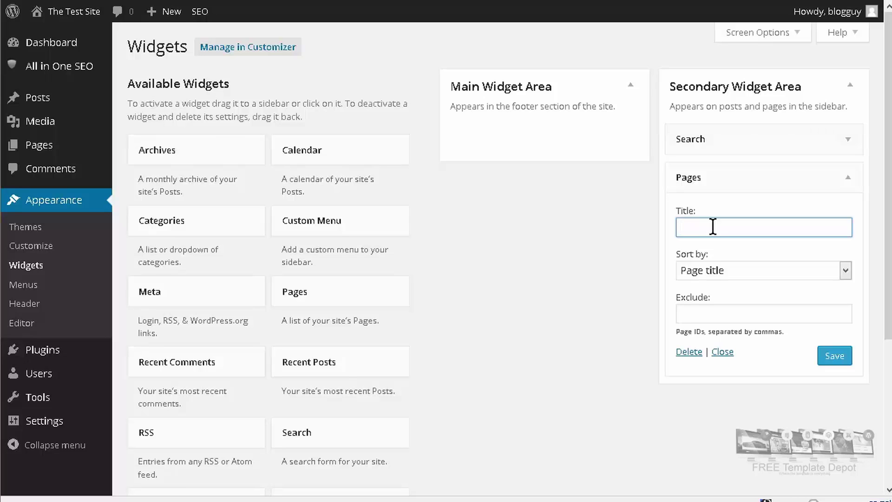
{"action": "type", "text": "Navigation"}
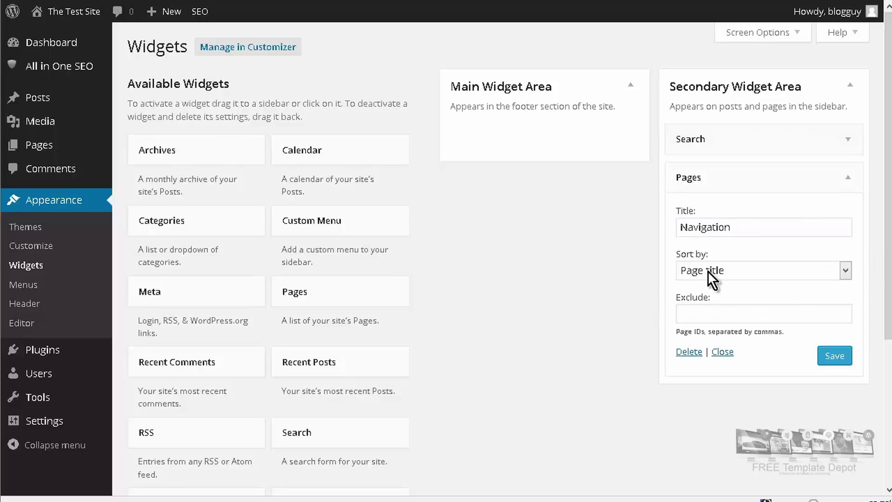
{"action": "left_click", "coordinate": [843, 274]}
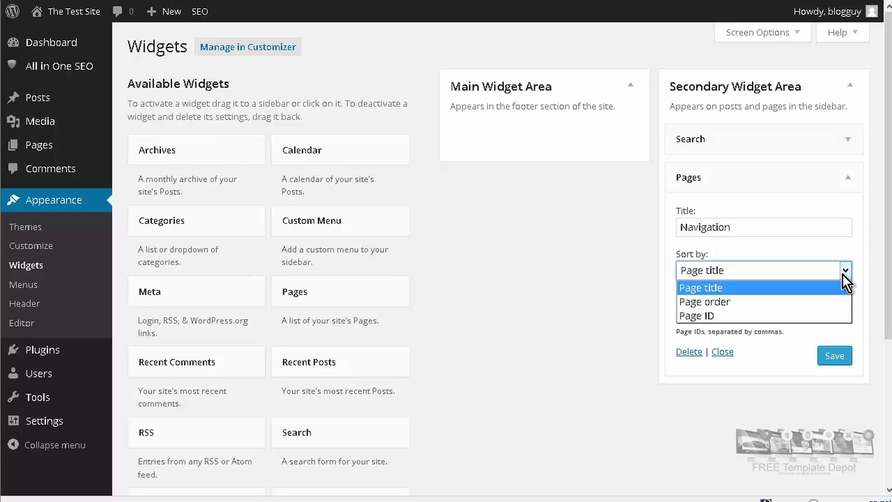
{"action": "left_click", "coordinate": [645, 277]}
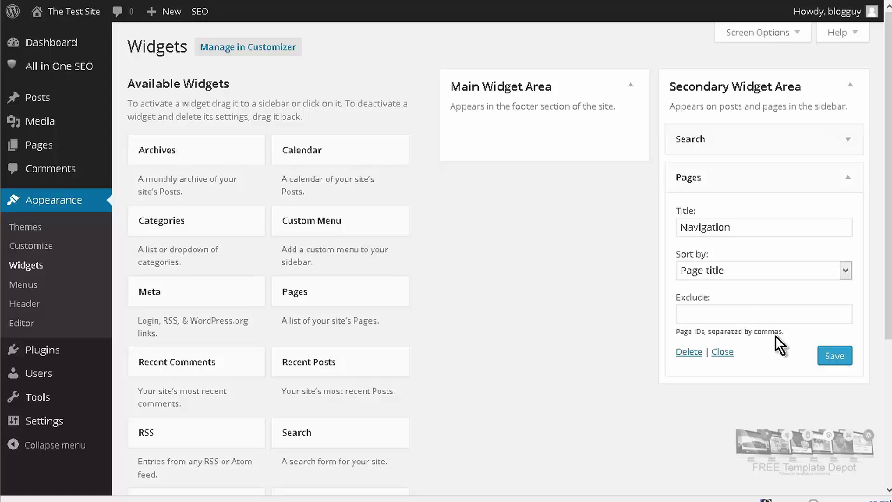
{"action": "left_click", "coordinate": [833, 358]}
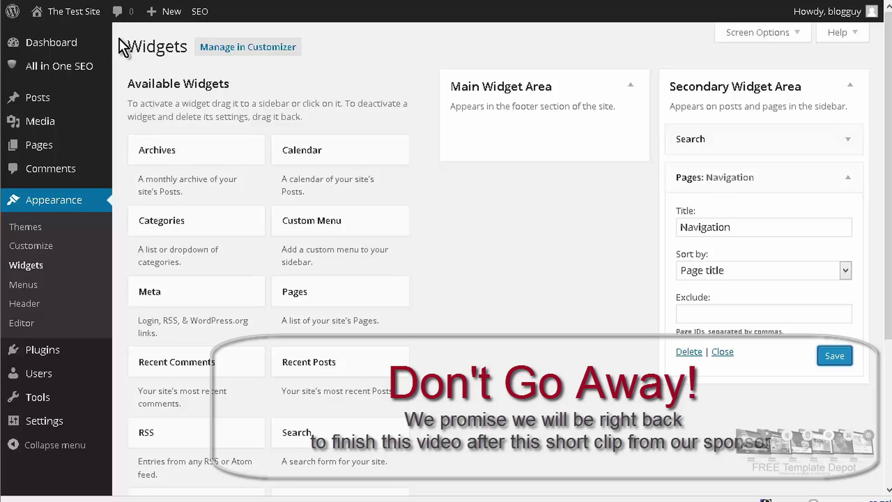
Step: Visit the site and examine the seasonal flowers and shade trees pages through the sidebar's Navigation links
{"action": "mouse_move", "coordinate": [81, 17]}
{"action": "left_click", "coordinate": [55, 36]}
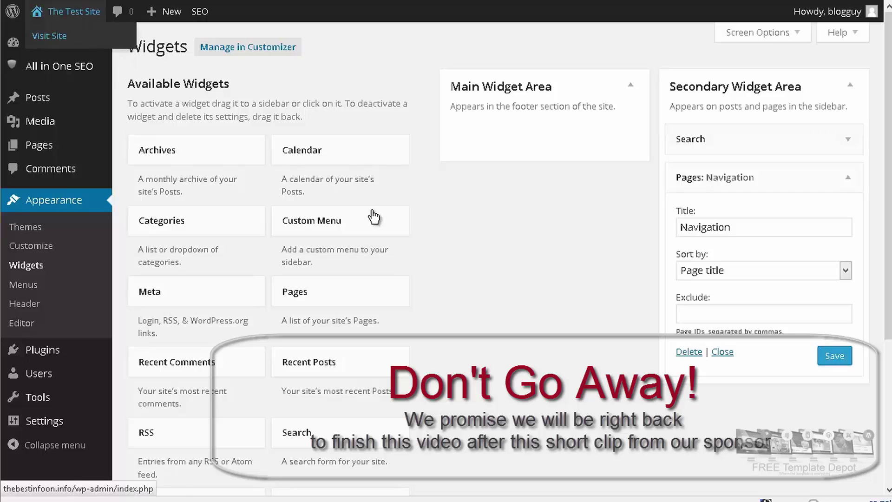
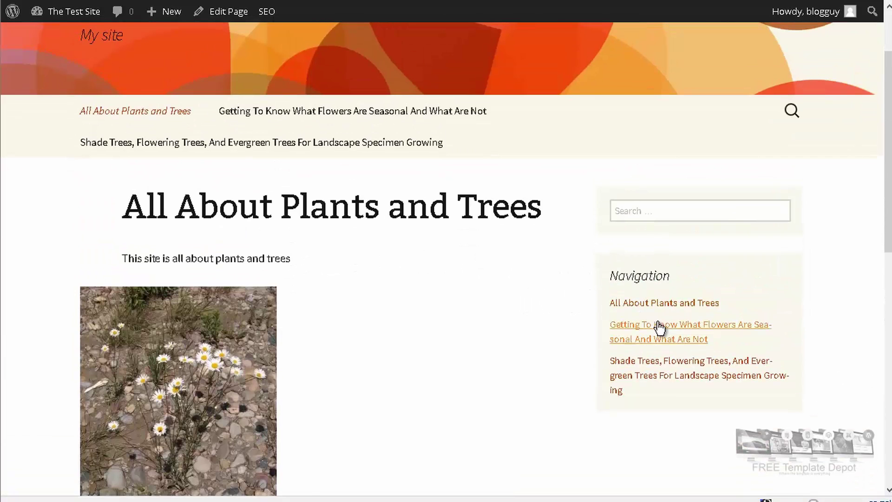
{"action": "left_click", "coordinate": [681, 334]}
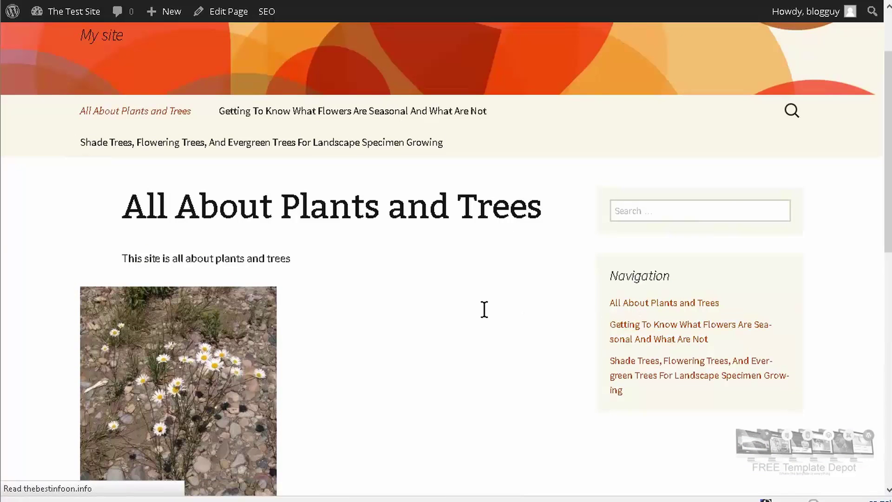
{"action": "scroll", "coordinate": [492, 308], "scroll_direction": "down", "scroll_amount": 5}
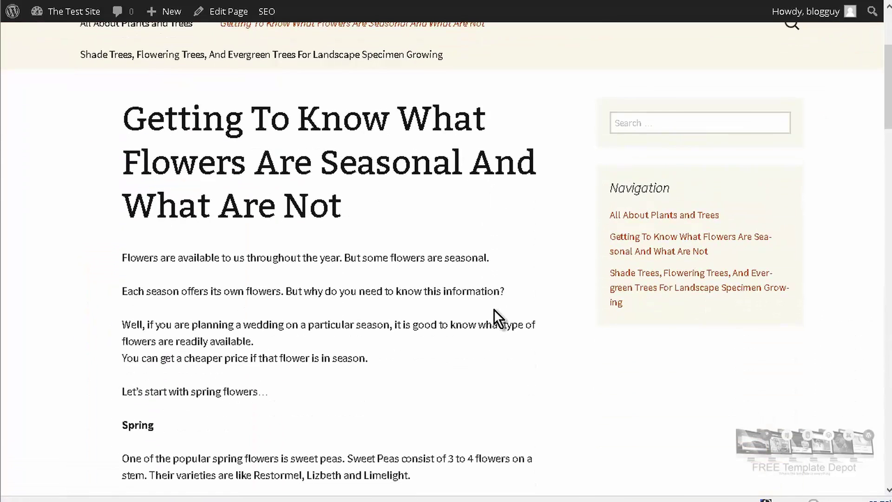
{"action": "scroll", "coordinate": [494, 309], "scroll_direction": "down", "scroll_amount": 15}
{"action": "scroll", "coordinate": [498, 310], "scroll_direction": "up", "scroll_amount": 17}
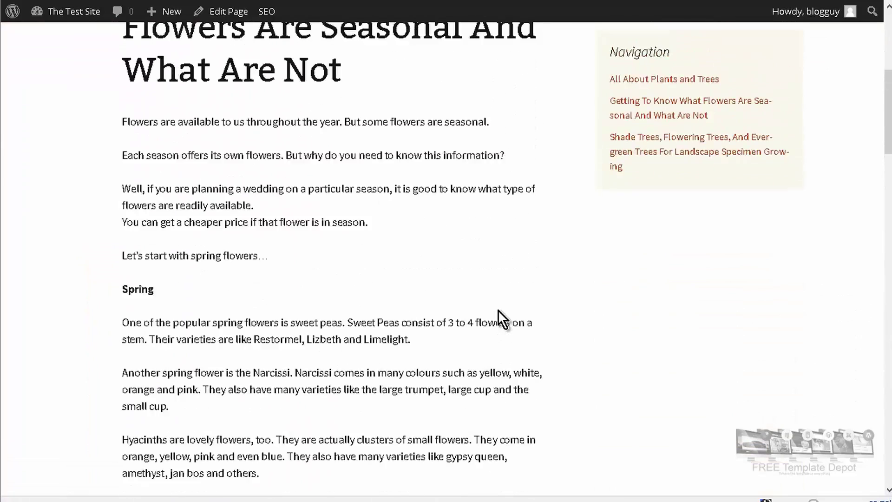
{"action": "scroll", "coordinate": [498, 310], "scroll_direction": "up", "scroll_amount": 2}
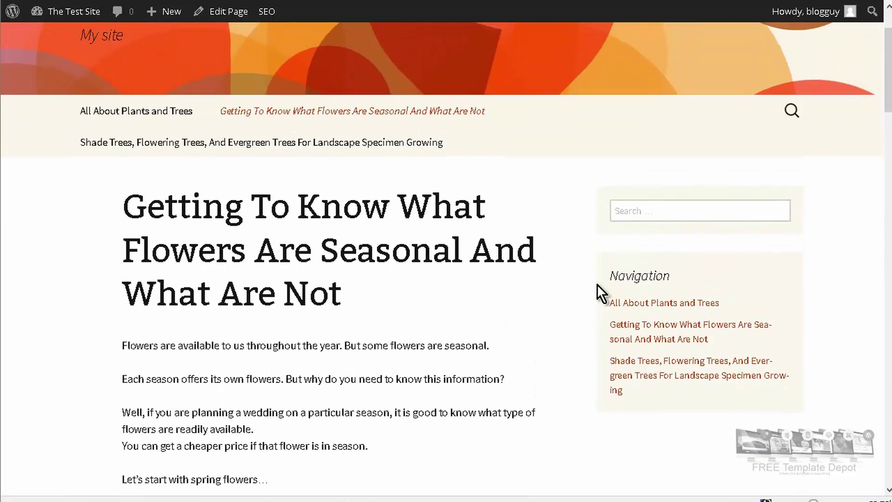
{"action": "left_click", "coordinate": [792, 371]}
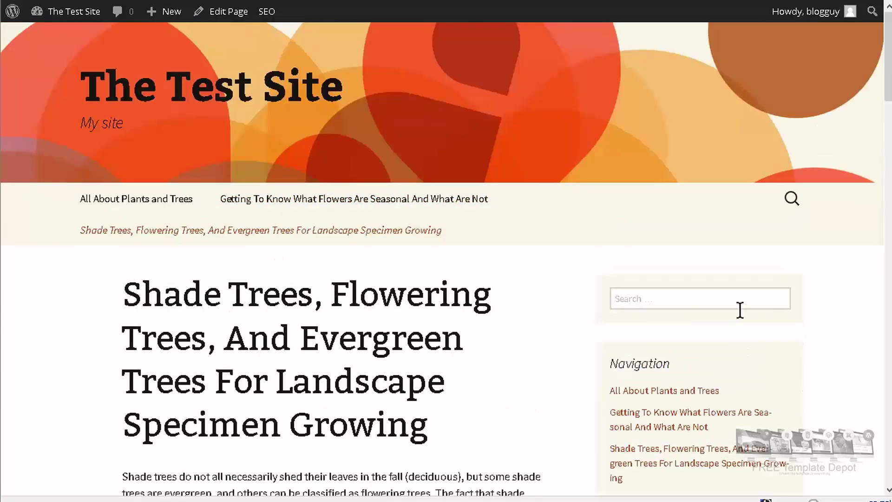
{"action": "scroll", "coordinate": [682, 310], "scroll_direction": "down", "scroll_amount": 15}
{"action": "scroll", "coordinate": [681, 304], "scroll_direction": "up", "scroll_amount": 15}
Step: Open the site's menu editor and remove the second "All About Plants and Trees" item from Menu 1
{"action": "mouse_move", "coordinate": [78, 18]}
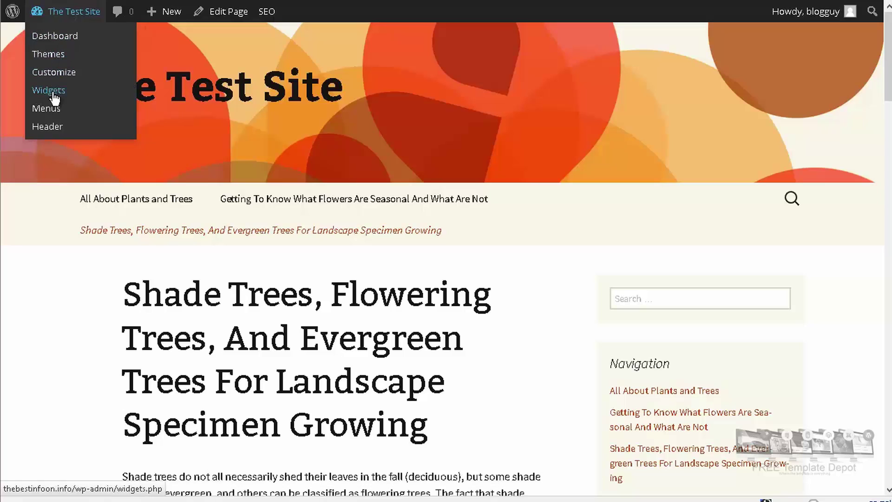
{"action": "left_click", "coordinate": [60, 111]}
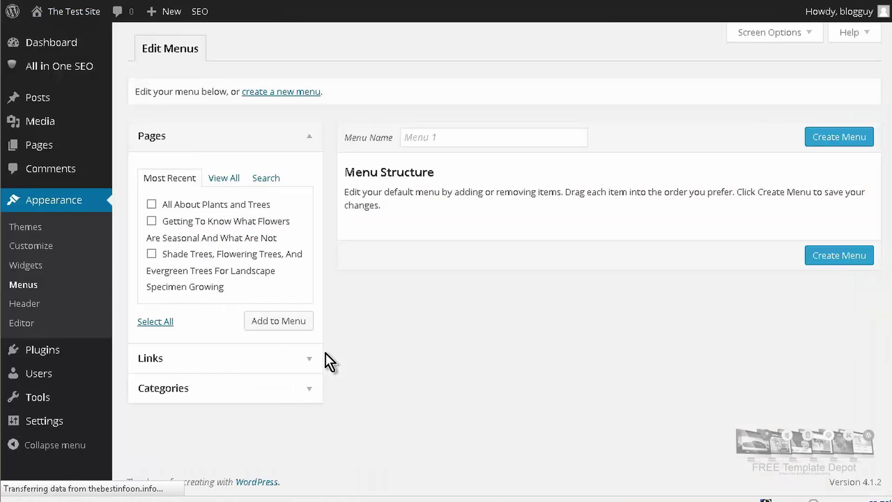
{"action": "left_click", "coordinate": [302, 321]}
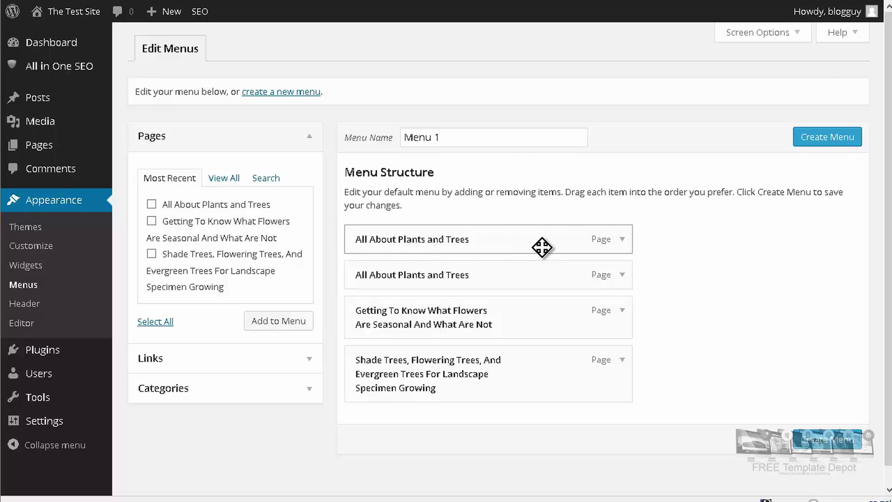
{"action": "left_click", "coordinate": [622, 275]}
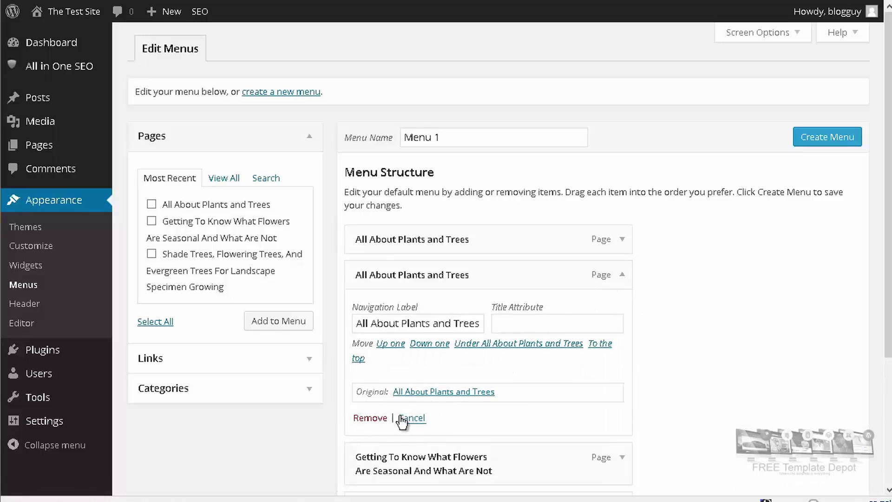
{"action": "left_click", "coordinate": [372, 418]}
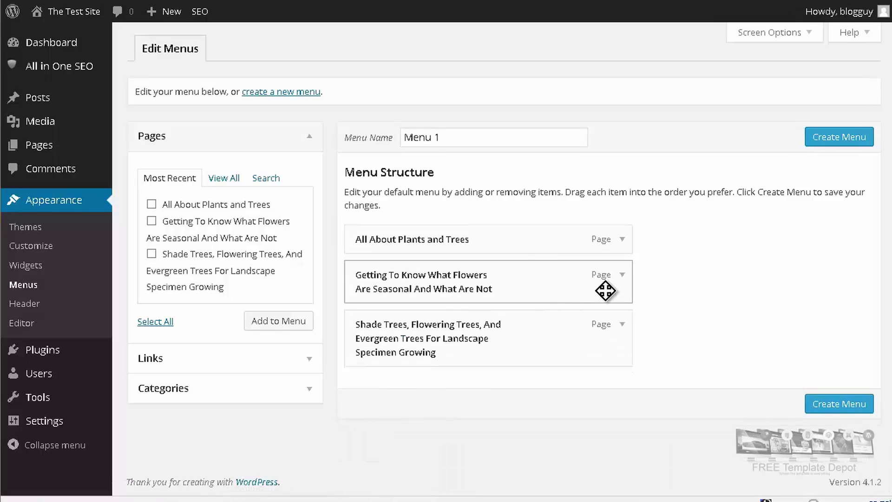
Step: Remove the seasonal flowers and shade trees page items from Menu 1's structure
{"action": "left_click", "coordinate": [619, 285]}
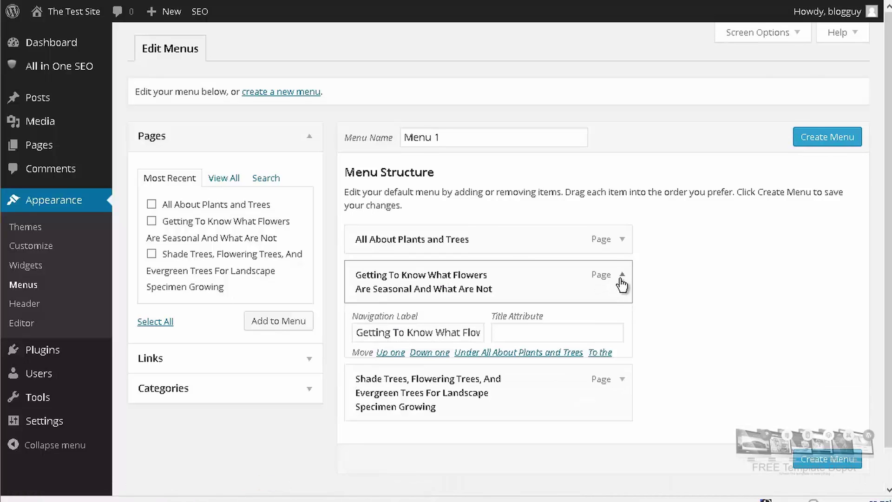
{"action": "scroll", "coordinate": [447, 370], "scroll_direction": "down", "scroll_amount": 2}
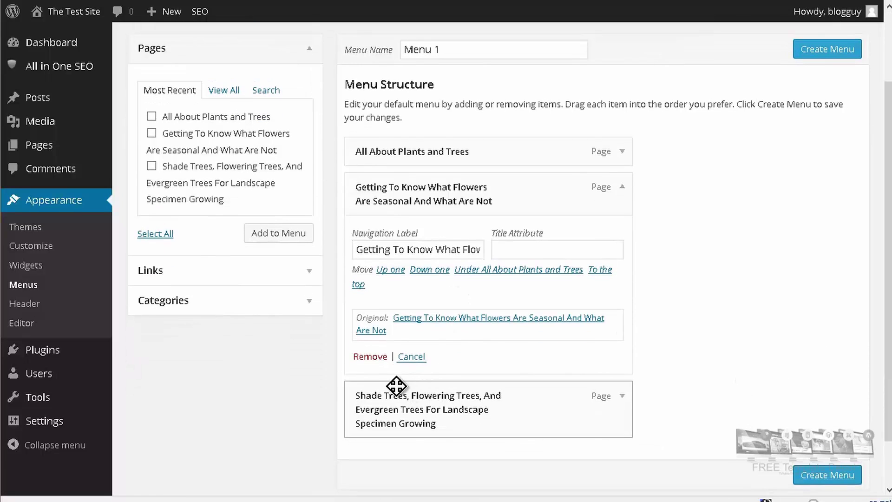
{"action": "left_click", "coordinate": [364, 356]}
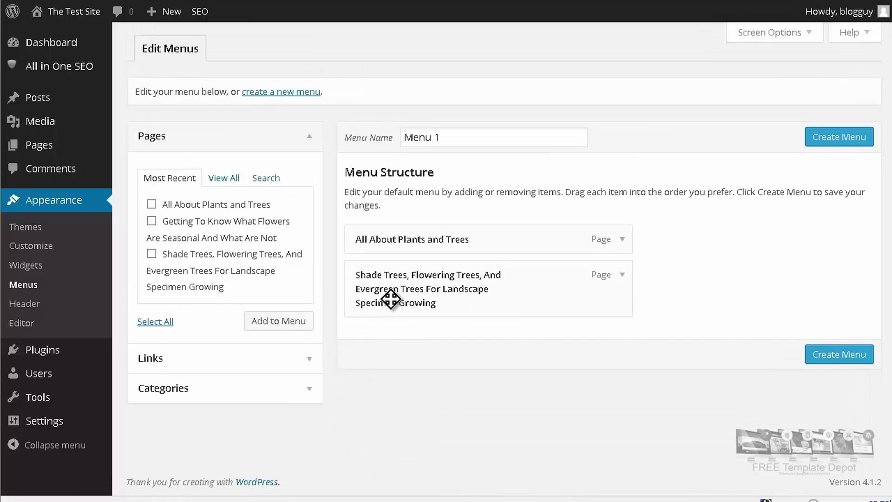
{"action": "left_click", "coordinate": [623, 279]}
{"action": "scroll", "coordinate": [437, 361], "scroll_direction": "down", "scroll_amount": 1}
{"action": "scroll", "coordinate": [436, 361], "scroll_direction": "down", "scroll_amount": 2}
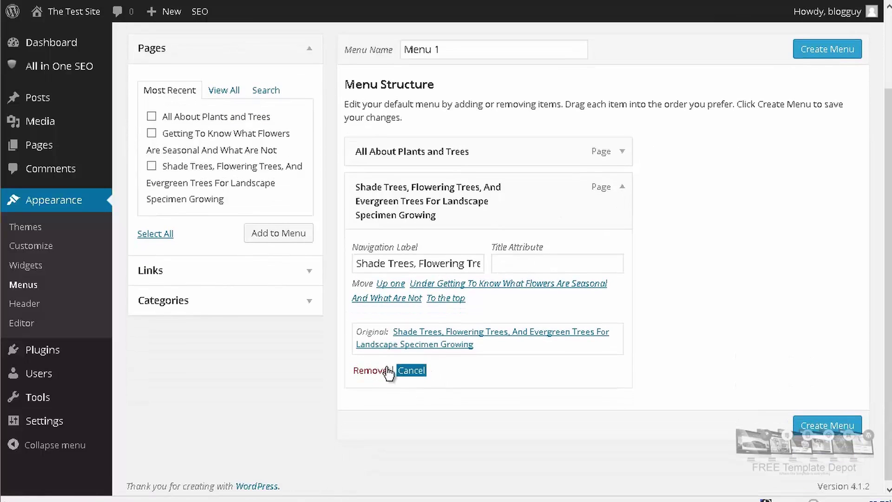
{"action": "left_click", "coordinate": [371, 370]}
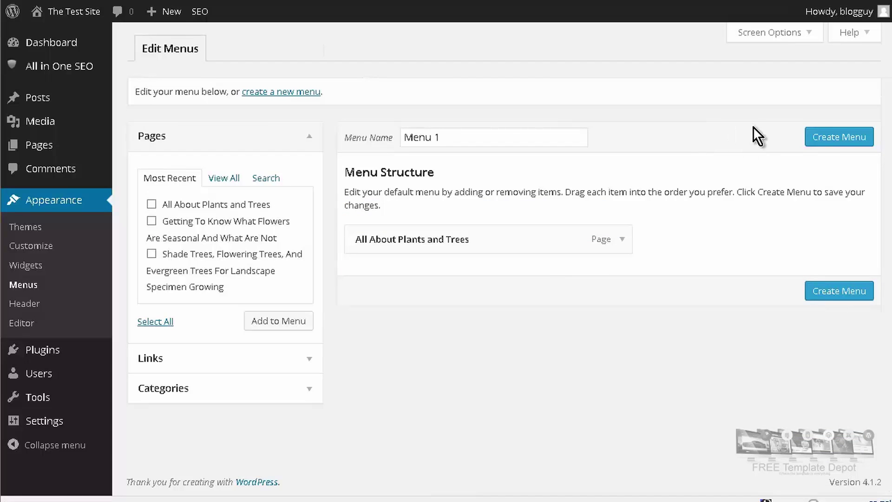
Step: Create Menu 1 with only the "All About Plants and Trees" page and save it
{"action": "left_click", "coordinate": [828, 139]}
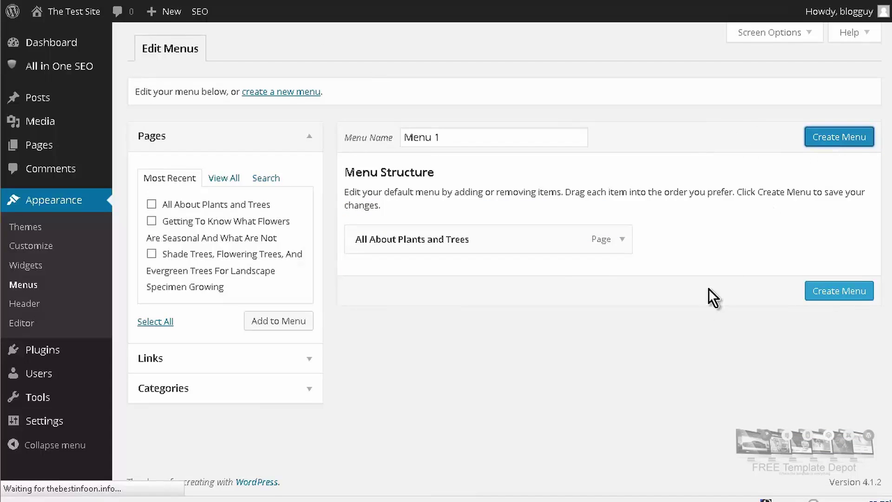
{"action": "left_click", "coordinate": [832, 139]}
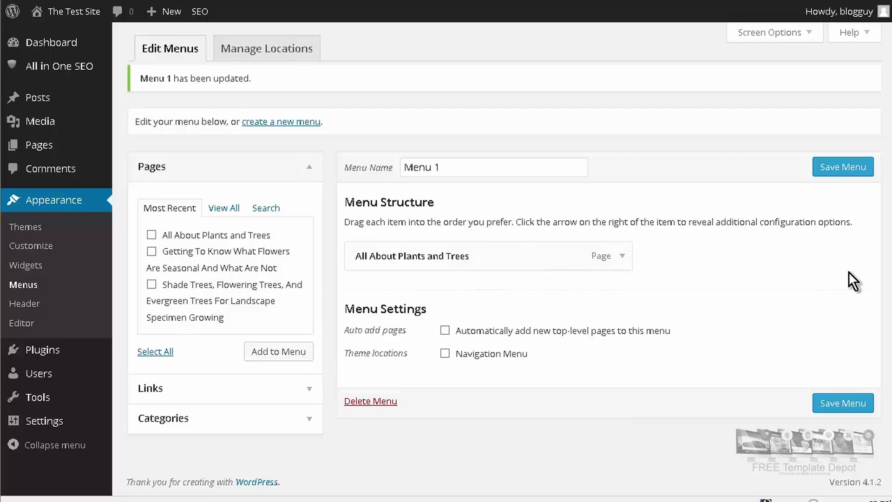
{"action": "left_click", "coordinate": [439, 86]}
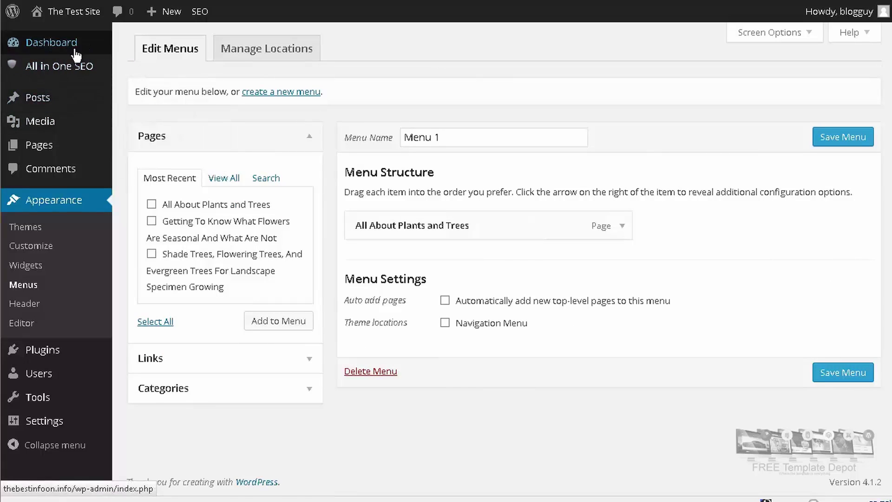
Step: Check the navigation on the site's front page and return to the menu editor
{"action": "mouse_move", "coordinate": [68, 19]}
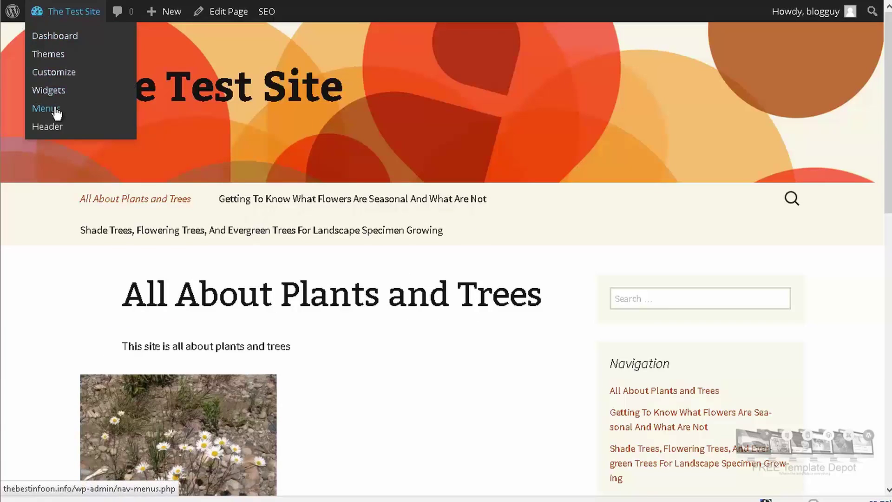
{"action": "left_click", "coordinate": [113, 107]}
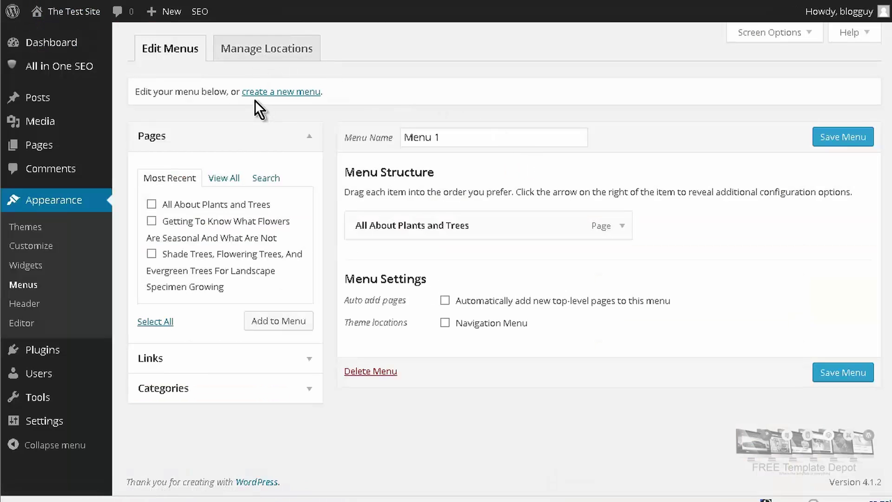
Step: Assign Menu 1 to the theme's Navigation Menu location and save the change
{"action": "left_click", "coordinate": [277, 54]}
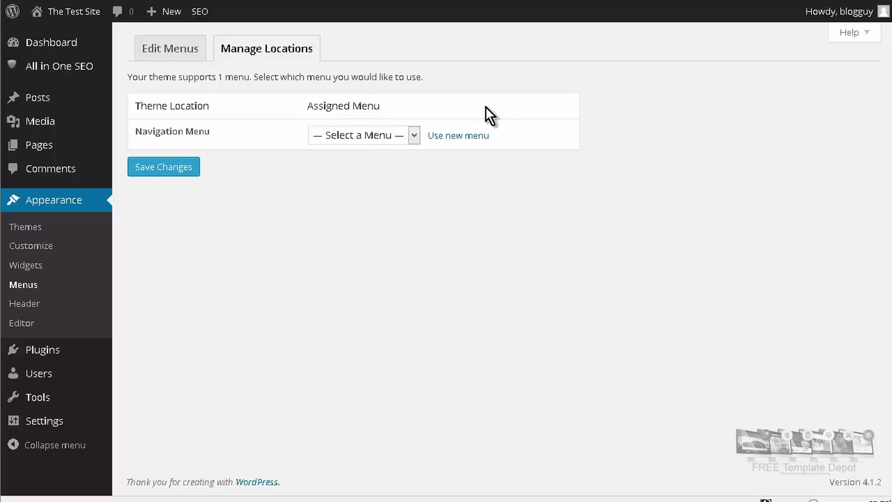
{"action": "left_click", "coordinate": [415, 135]}
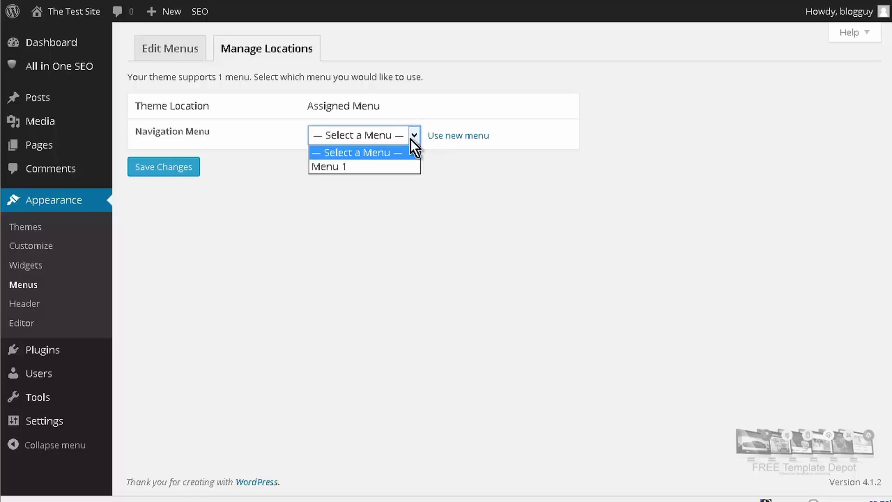
{"action": "left_click", "coordinate": [399, 163]}
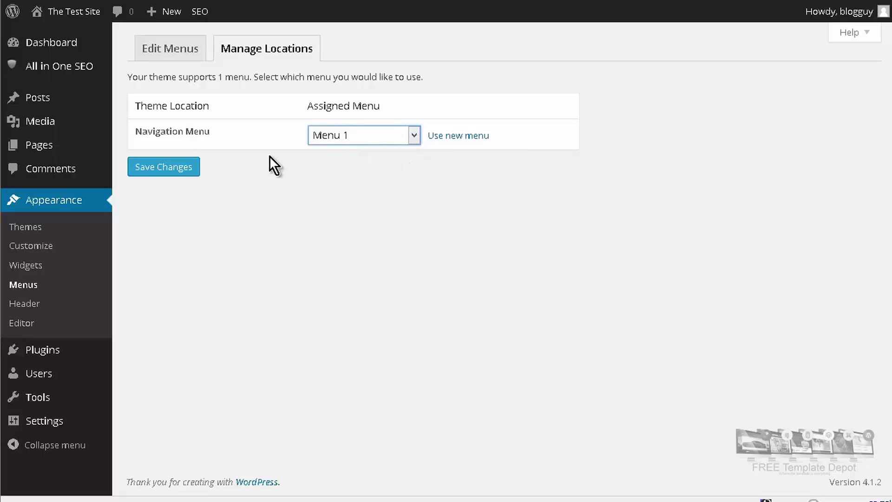
{"action": "left_click", "coordinate": [193, 169]}
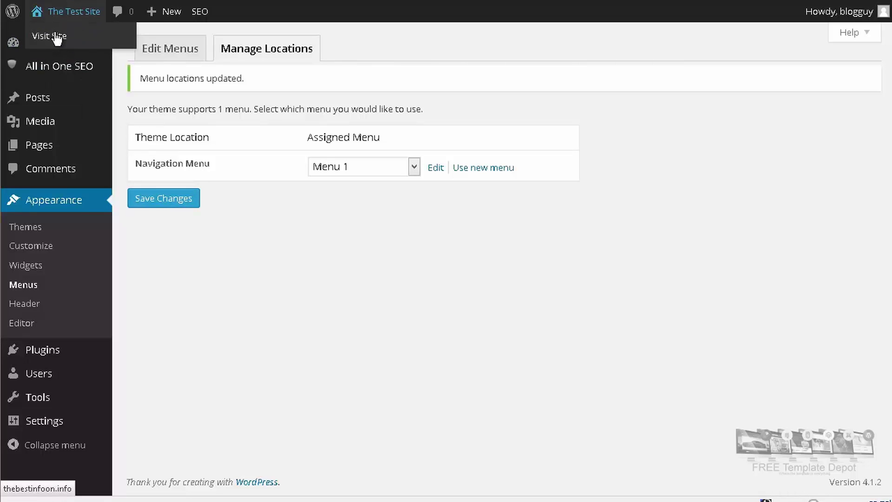
Step: Visit the site's front page and compare its top navigation with the sidebar Navigation widget
{"action": "left_click", "coordinate": [55, 35]}
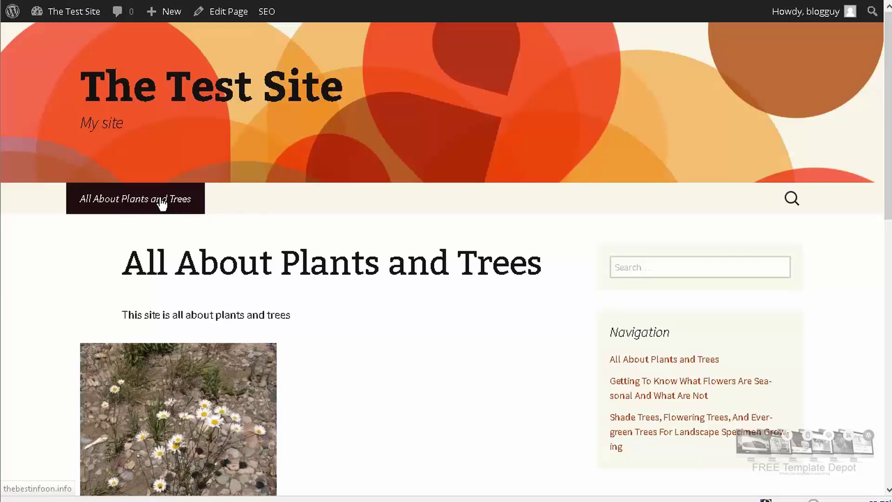
{"action": "scroll", "coordinate": [684, 328], "scroll_direction": "down", "scroll_amount": 2}
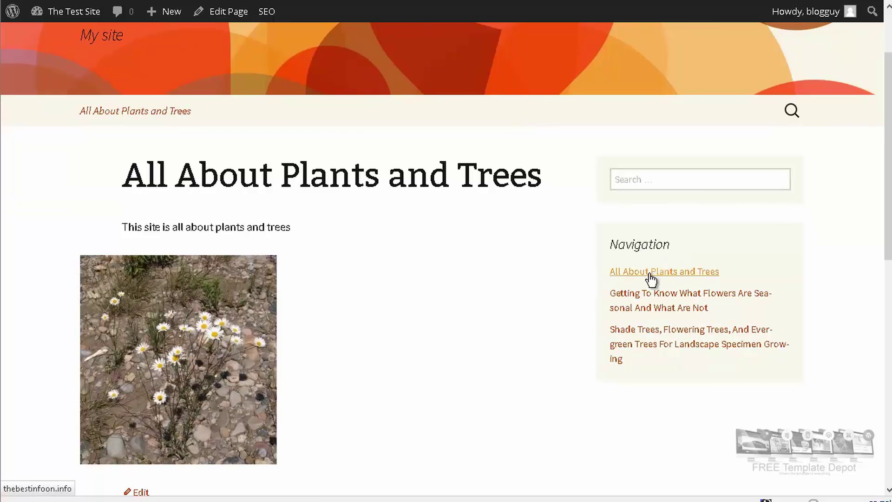
{"action": "scroll", "coordinate": [470, 332], "scroll_direction": "up", "scroll_amount": 3}
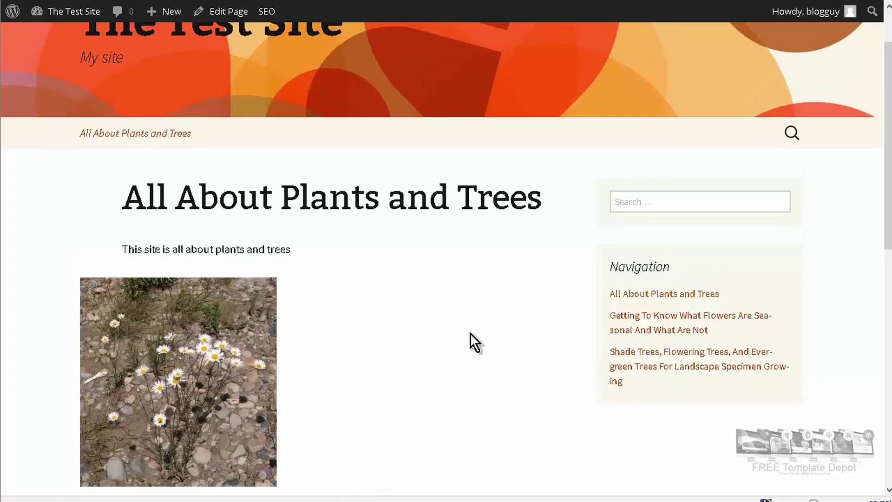
Step: Return to the menu editor and expand the settings of Menu 1's "All About Plants and Trees" item
{"action": "mouse_move", "coordinate": [65, 14]}
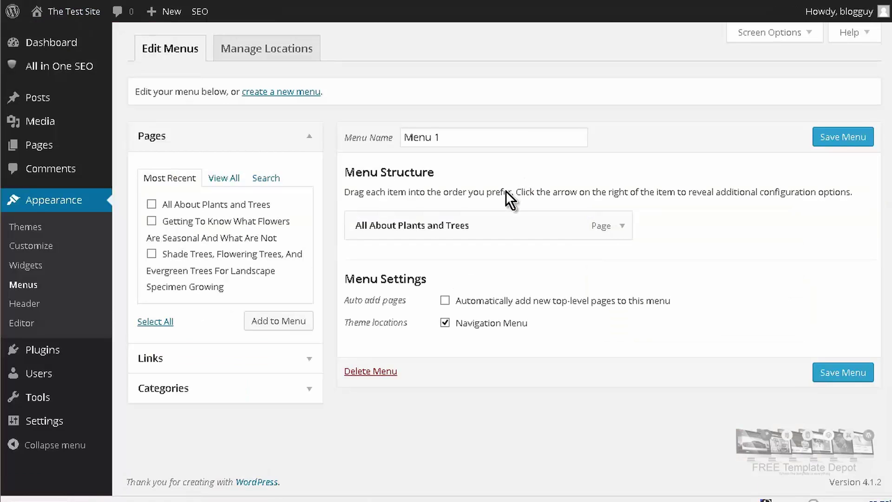
{"action": "left_click", "coordinate": [623, 227]}
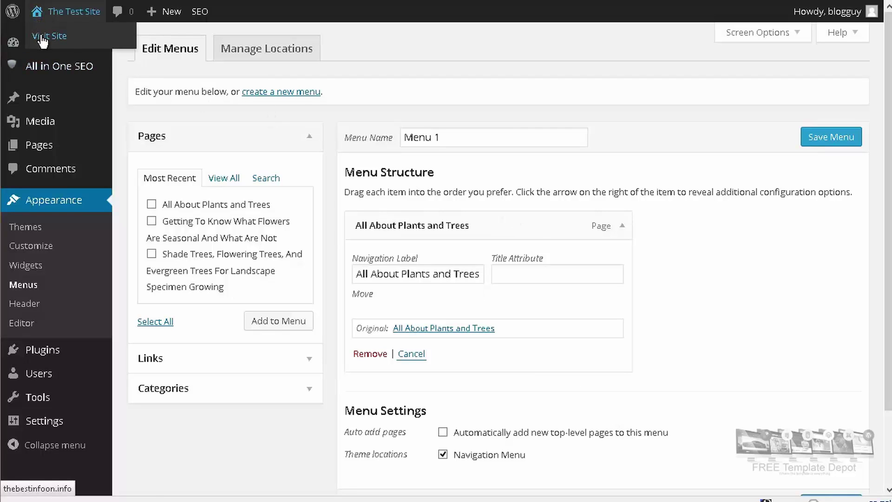
Step: Visit the site's front page and examine it from the header down to the comment form and footer
{"action": "left_click", "coordinate": [41, 38]}
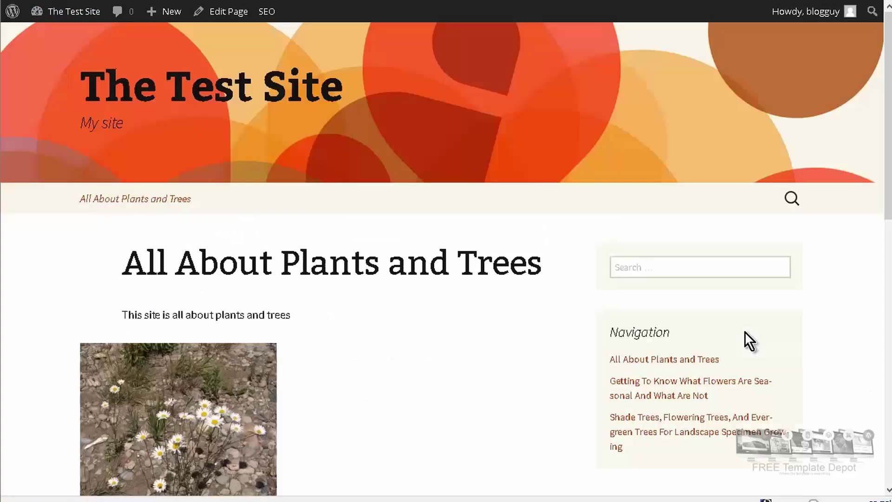
{"action": "scroll", "coordinate": [664, 281], "scroll_direction": "down", "scroll_amount": 5}
{"action": "scroll", "coordinate": [550, 319], "scroll_direction": "down", "scroll_amount": 2}
{"action": "scroll", "coordinate": [517, 321], "scroll_direction": "up", "scroll_amount": 4}
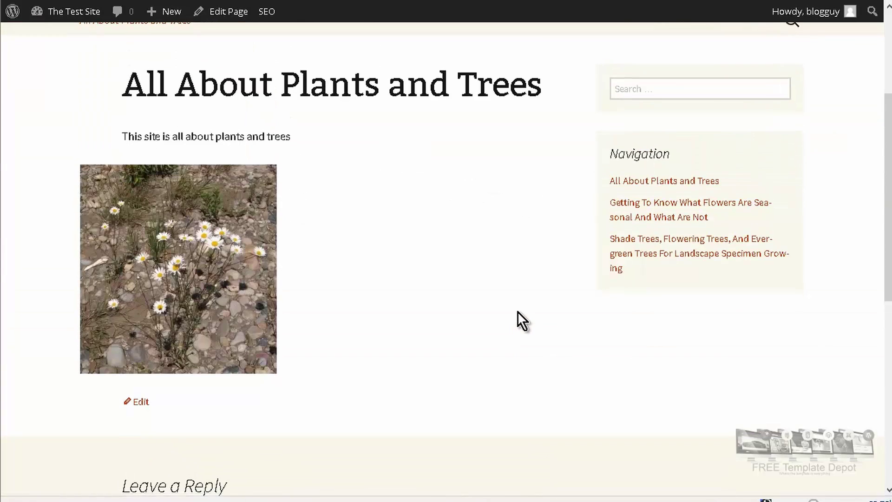
{"action": "scroll", "coordinate": [518, 312], "scroll_direction": "down", "scroll_amount": 1}
{"action": "scroll", "coordinate": [516, 311], "scroll_direction": "down", "scroll_amount": 5}
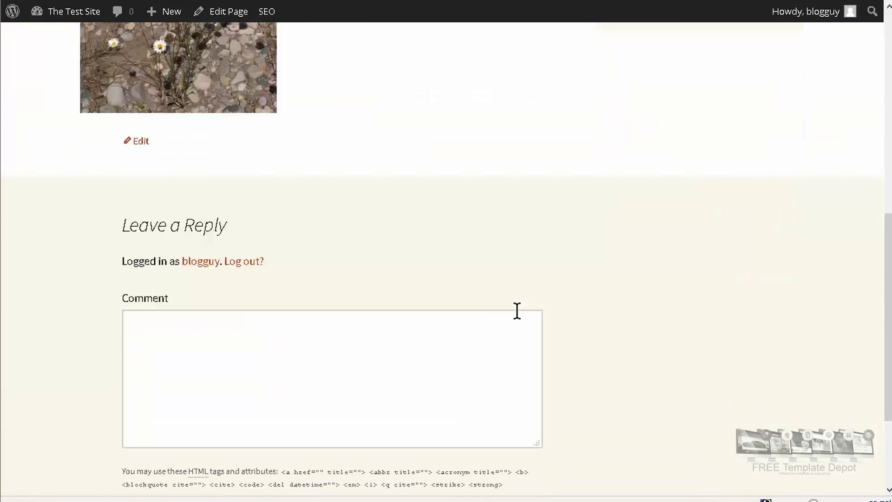
{"action": "scroll", "coordinate": [207, 251], "scroll_direction": "down", "scroll_amount": 3}
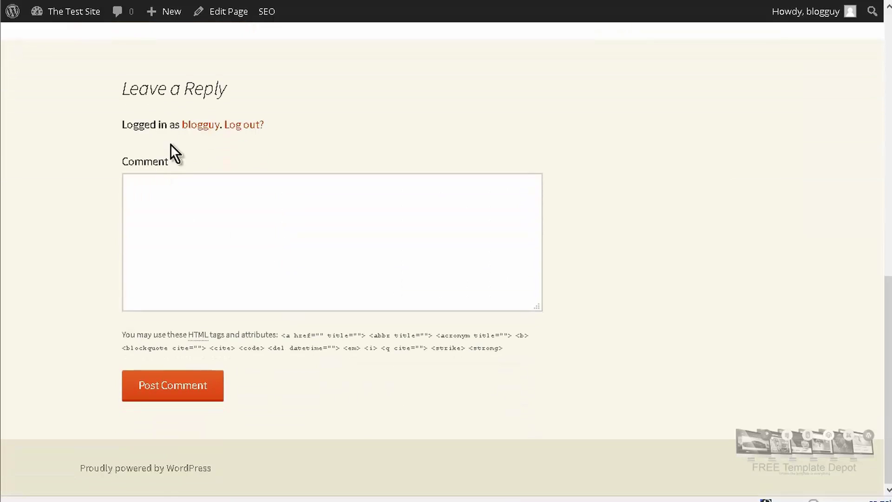
{"action": "scroll", "coordinate": [294, 225], "scroll_direction": "up", "scroll_amount": 9}
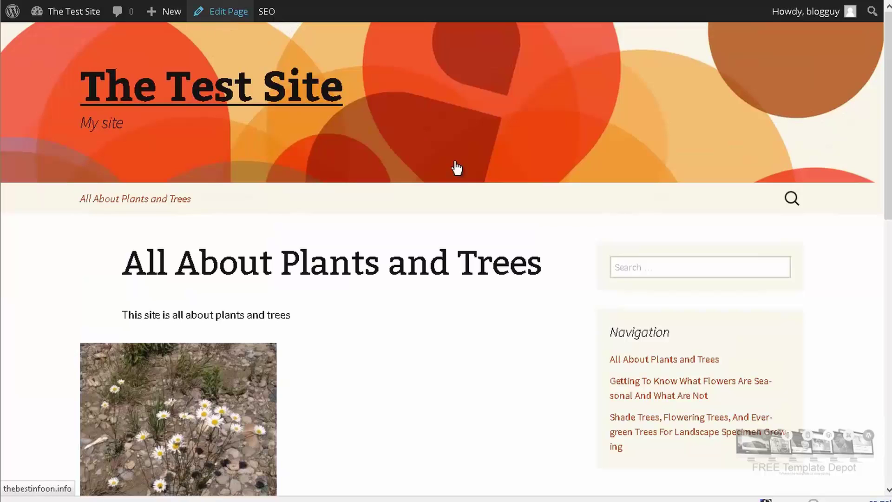
Step: Edit the "All About Plants and Trees" page to disallow comments, trackbacks and pingbacks, and update it
{"action": "left_click", "coordinate": [423, 140]}
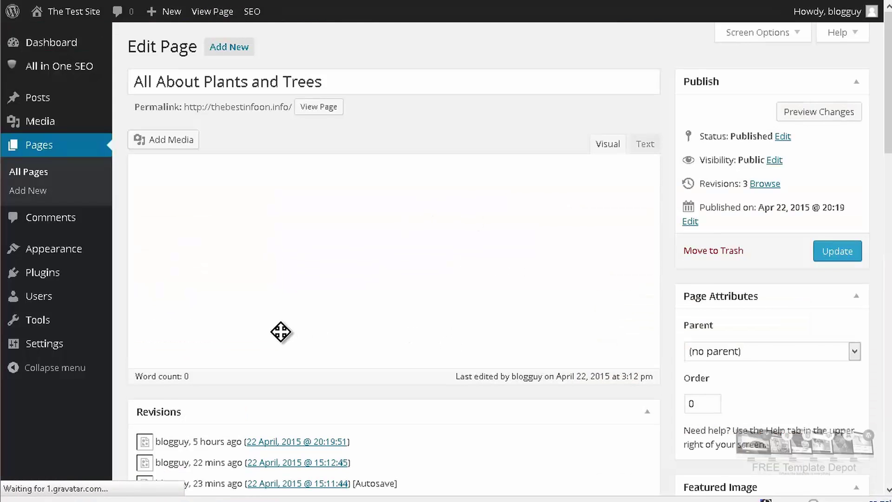
{"action": "scroll", "coordinate": [288, 331], "scroll_direction": "down", "scroll_amount": 2}
{"action": "scroll", "coordinate": [328, 252], "scroll_direction": "up", "scroll_amount": 2}
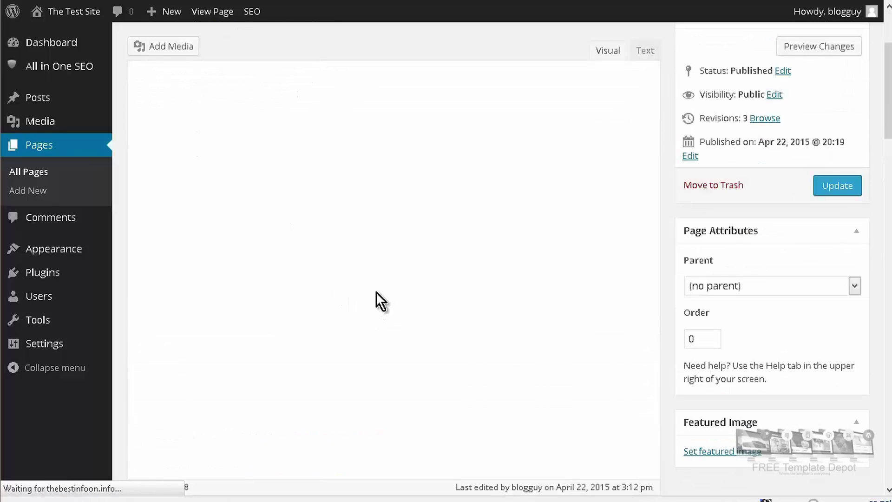
{"action": "scroll", "coordinate": [378, 297], "scroll_direction": "down", "scroll_amount": 10}
{"action": "scroll", "coordinate": [372, 299], "scroll_direction": "down", "scroll_amount": 4}
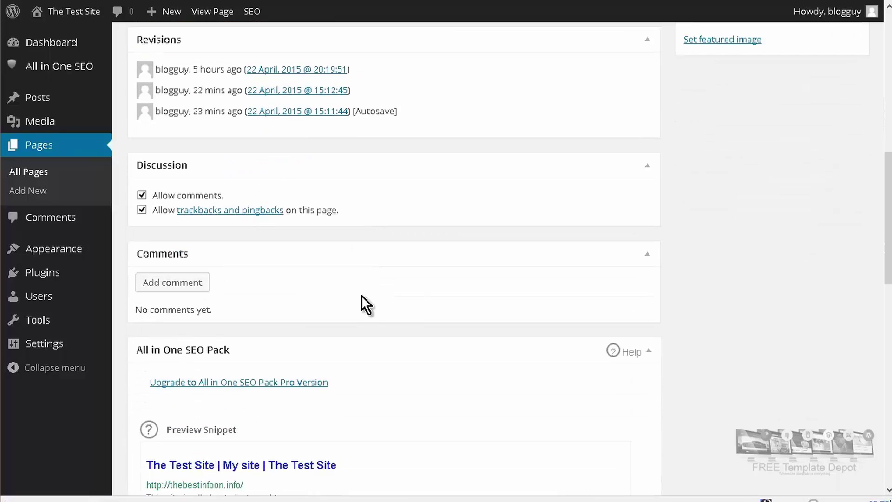
{"action": "left_click", "coordinate": [141, 178]}
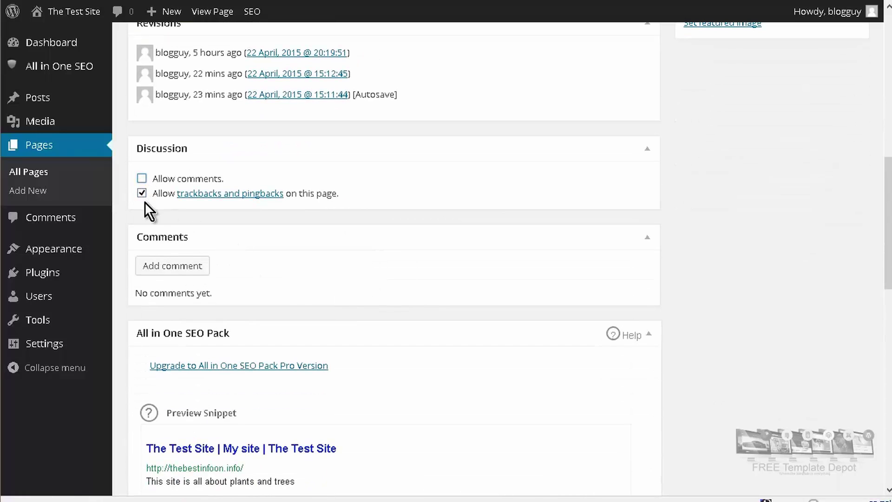
{"action": "left_click", "coordinate": [144, 197]}
{"action": "scroll", "coordinate": [854, 284], "scroll_direction": "up", "scroll_amount": 10}
{"action": "left_click", "coordinate": [837, 200]}
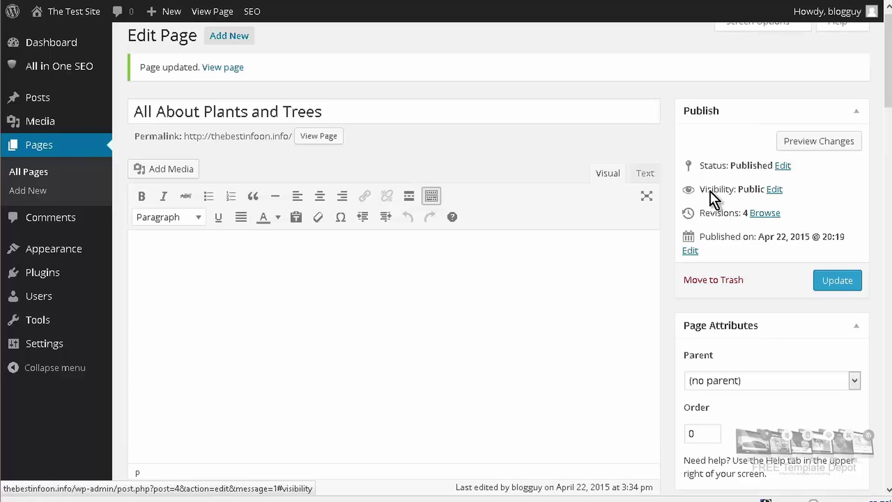
Step: View the updated "All About Plants and Trees" page and check the area below its content for a comment form
{"action": "left_click", "coordinate": [223, 70]}
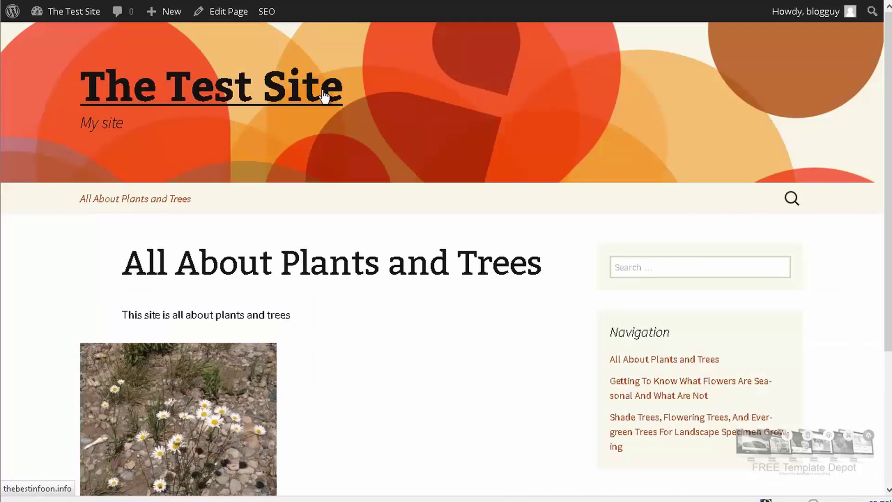
{"action": "scroll", "coordinate": [325, 94], "scroll_direction": "down", "scroll_amount": 3}
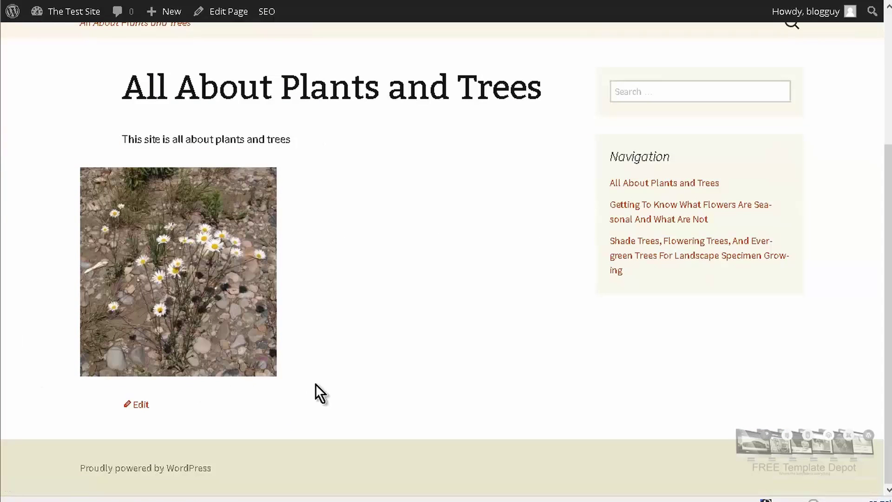
{"action": "scroll", "coordinate": [474, 334], "scroll_direction": "up", "scroll_amount": 3}
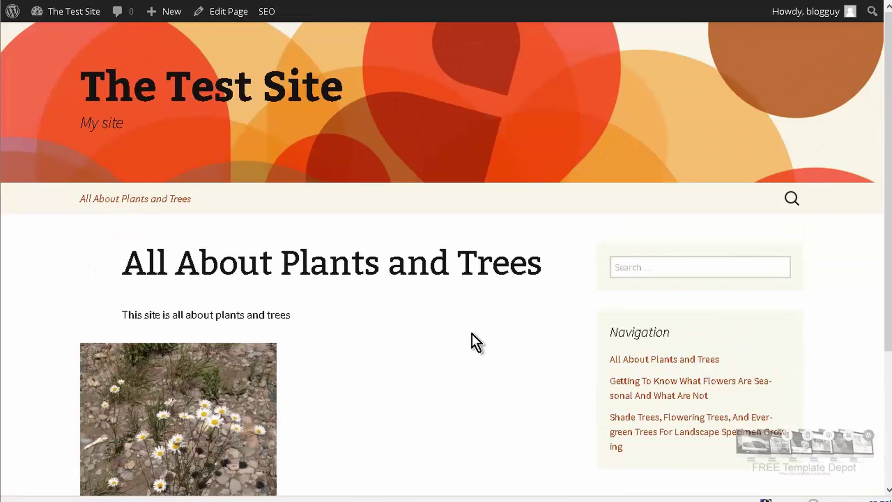